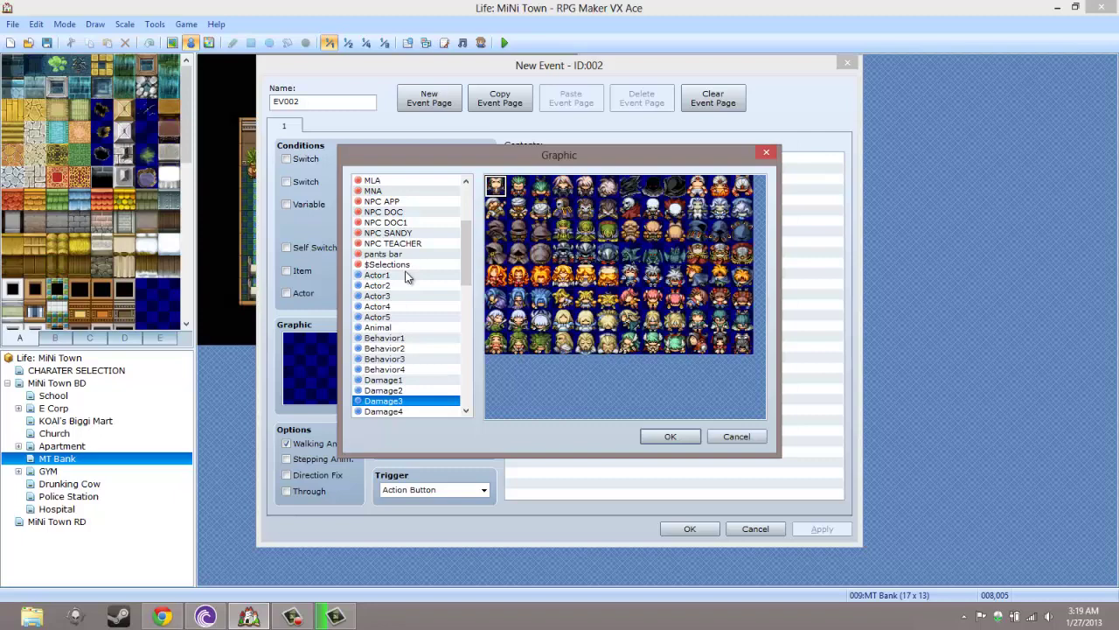
Step: Create the new event behind the MT Bank counter using the first character in the lower row of the People4 graphic set
key("Down")
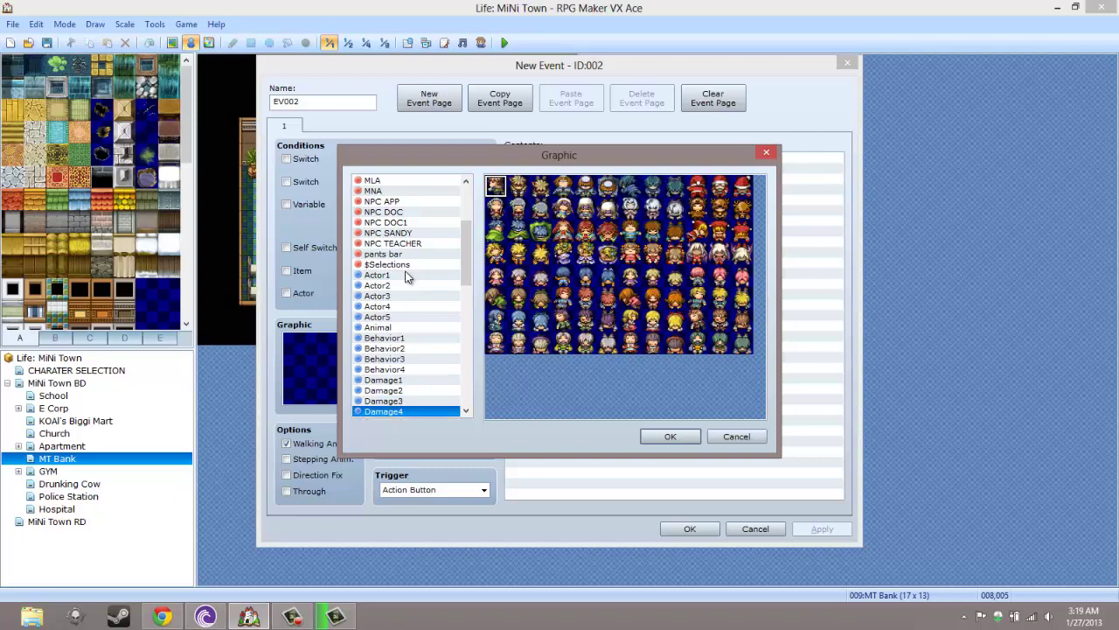
key("Down")
key("Down")
key("Down")
key("Up")
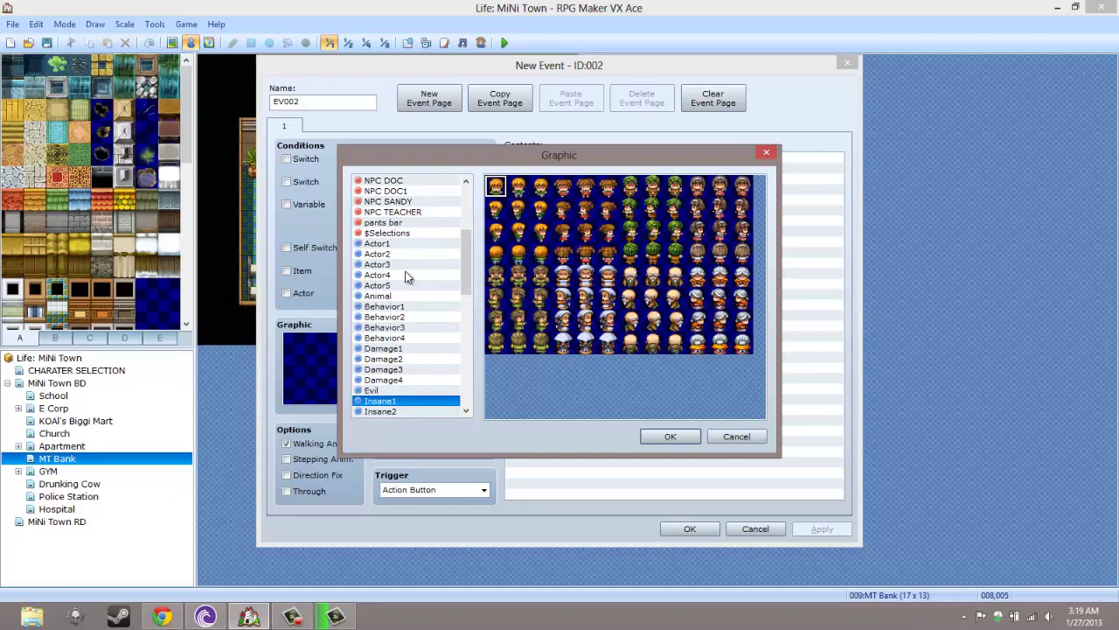
key("Down")
key("Down")
key("Down")
key("Down")
key("Down")
key("Down")
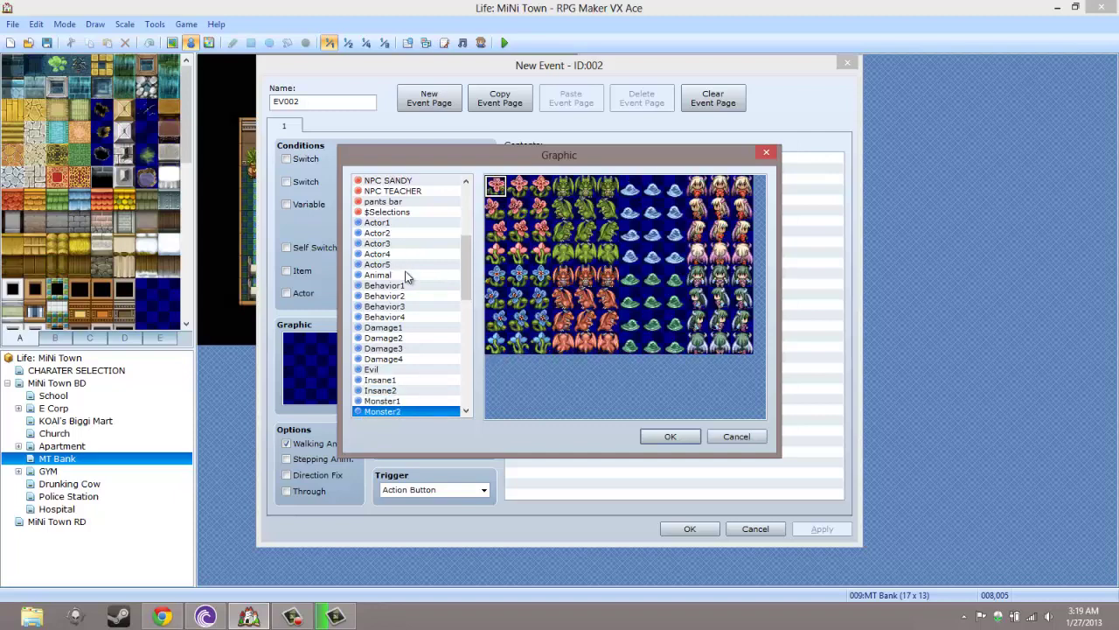
key("Up")
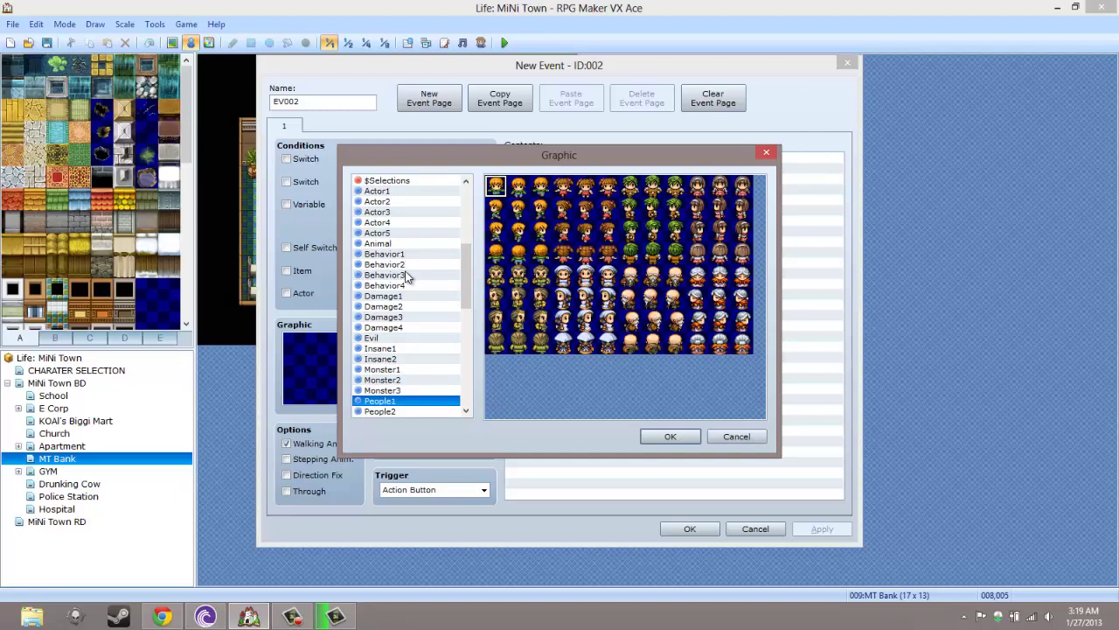
key("Down")
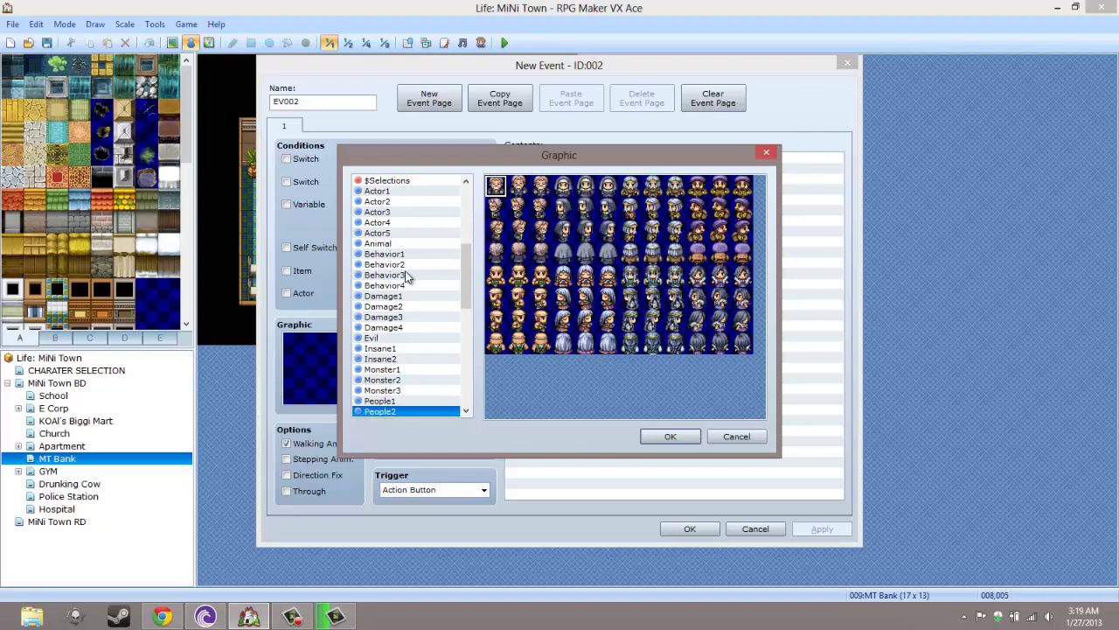
key("Down")
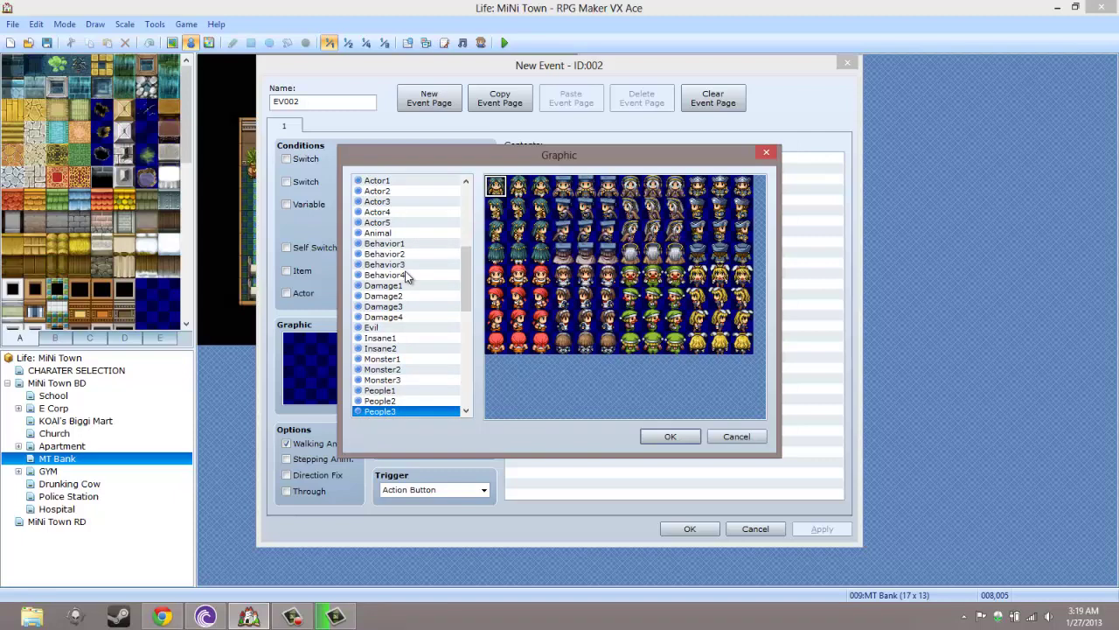
key("Down")
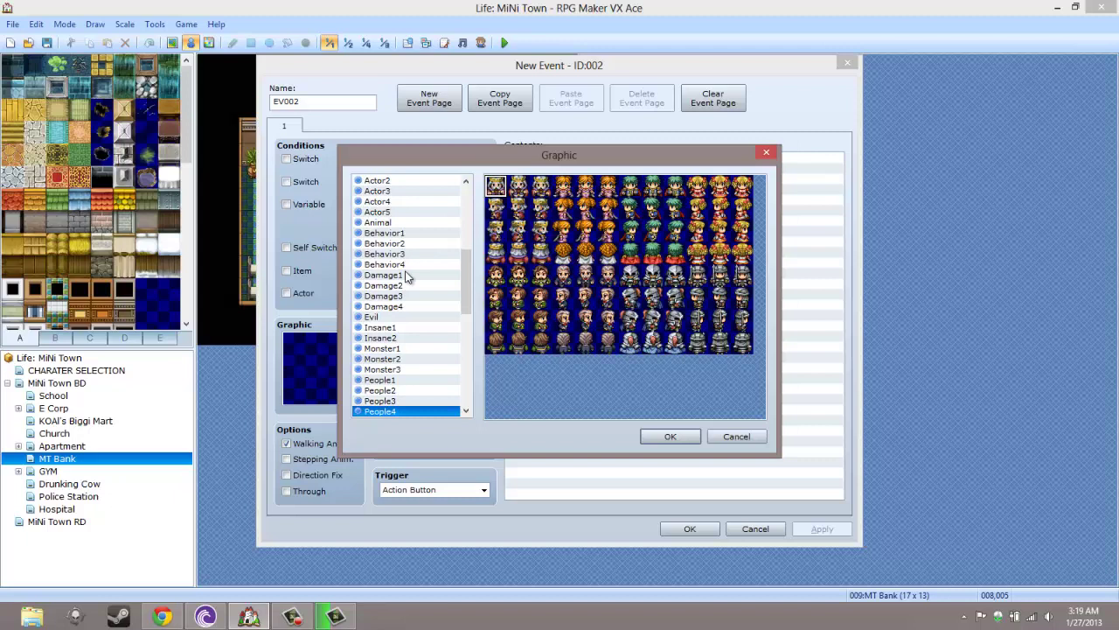
left_click(519, 276)
left_click(661, 433)
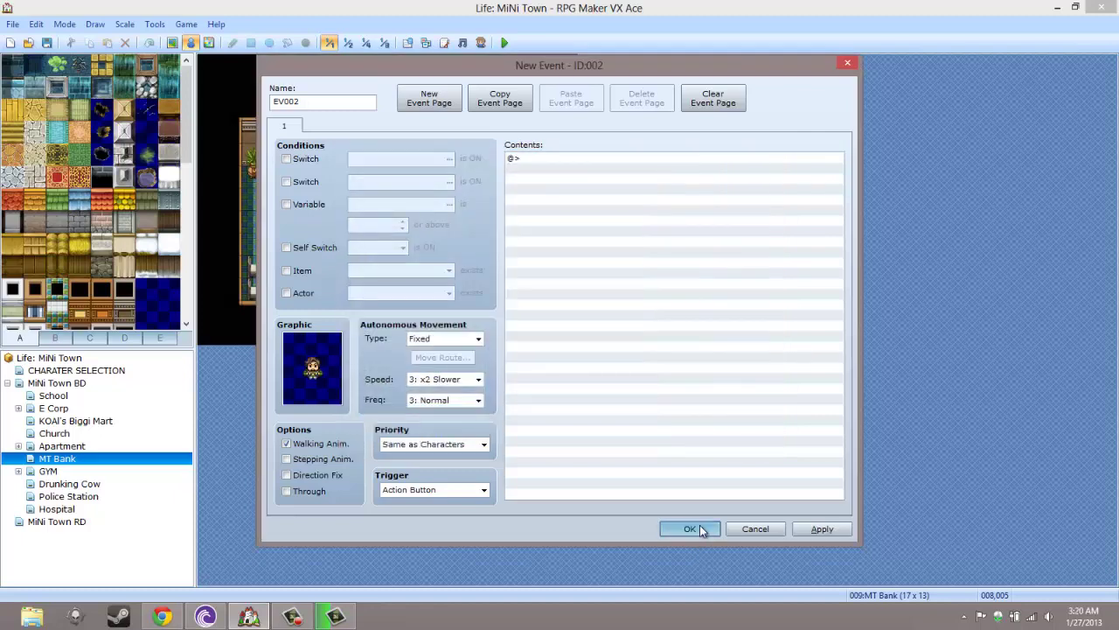
left_click(700, 526)
Step: Look through the MiNi Town BD, School, E Corp, CHARATER SELECTION and Hospital maps
left_click(63, 372)
left_click(60, 383)
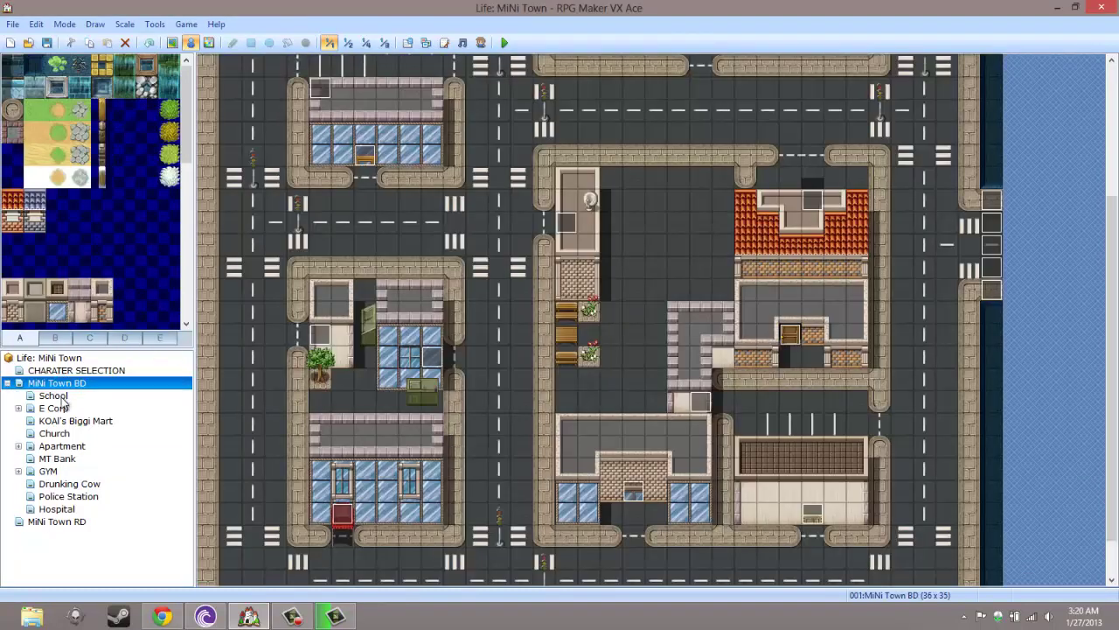
left_click(54, 395)
left_click(54, 409)
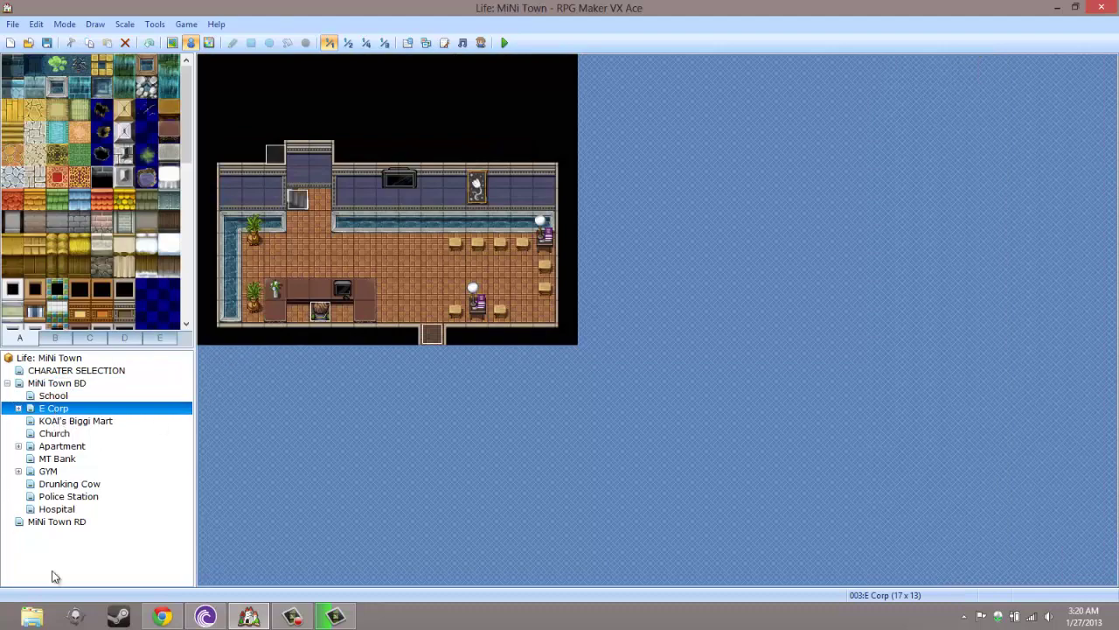
left_click(54, 370)
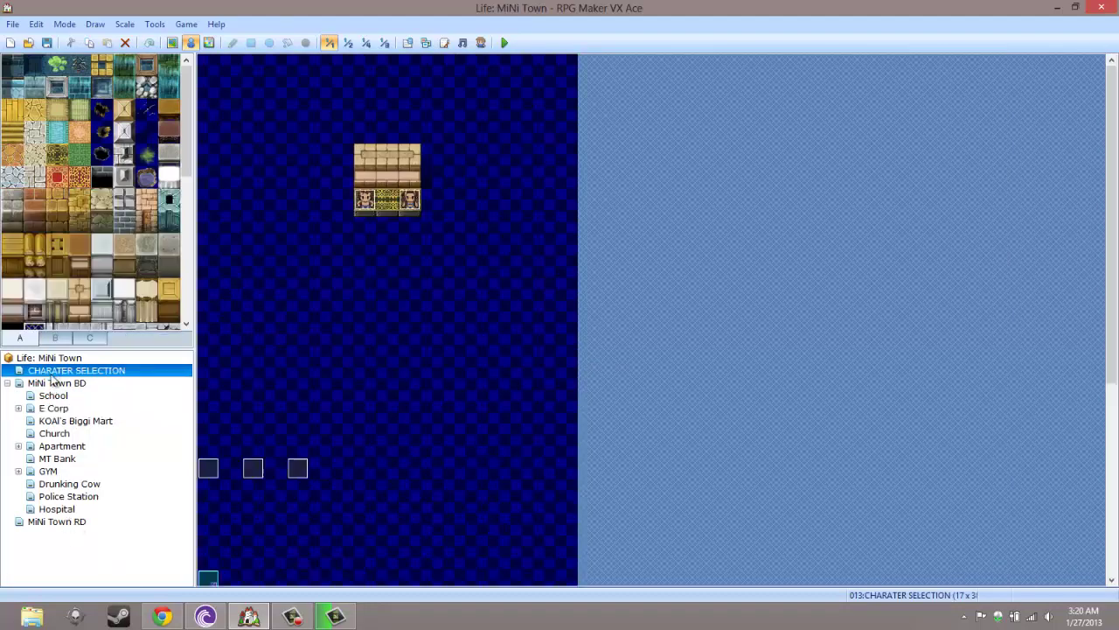
left_click(54, 509)
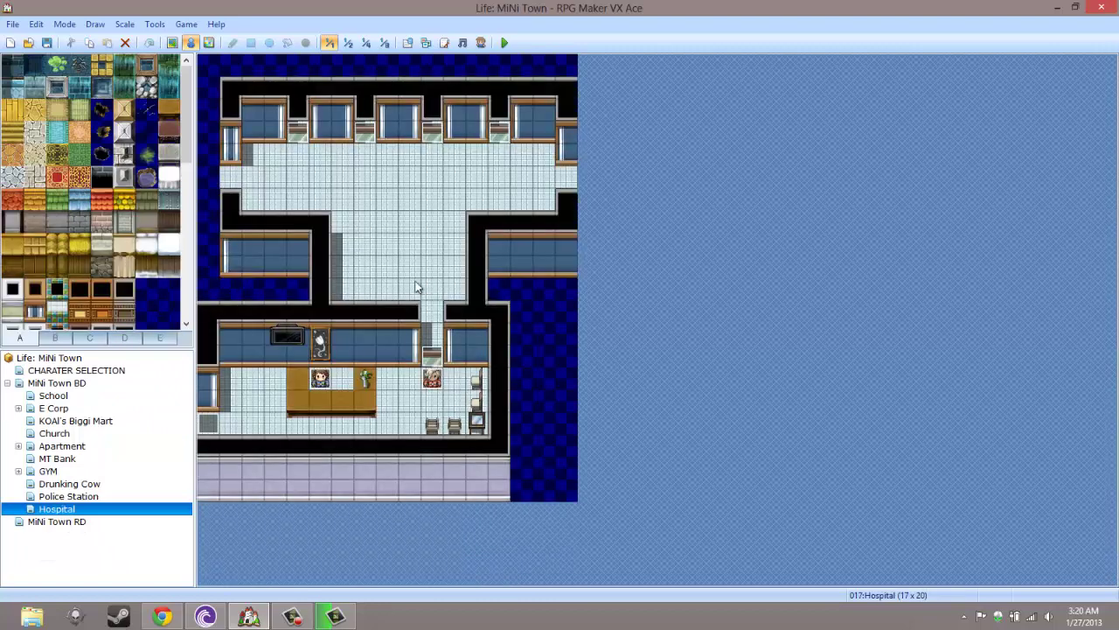
Step: Change the MT Bank counter event's graphic to the second character in the lower row of People4
left_click(63, 457)
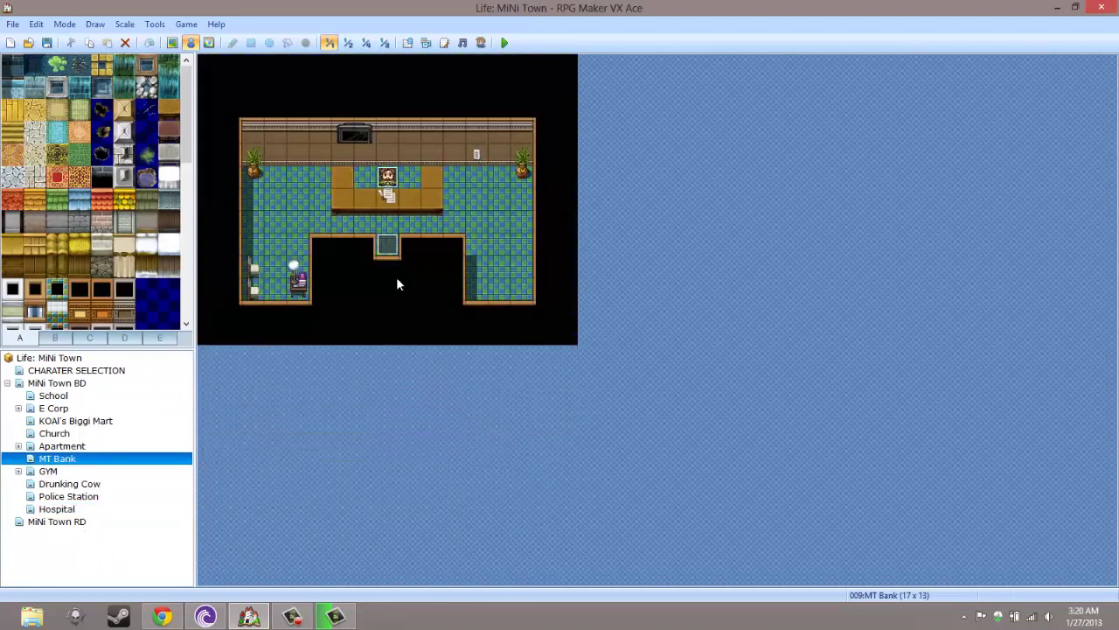
double_click(394, 179)
double_click(312, 369)
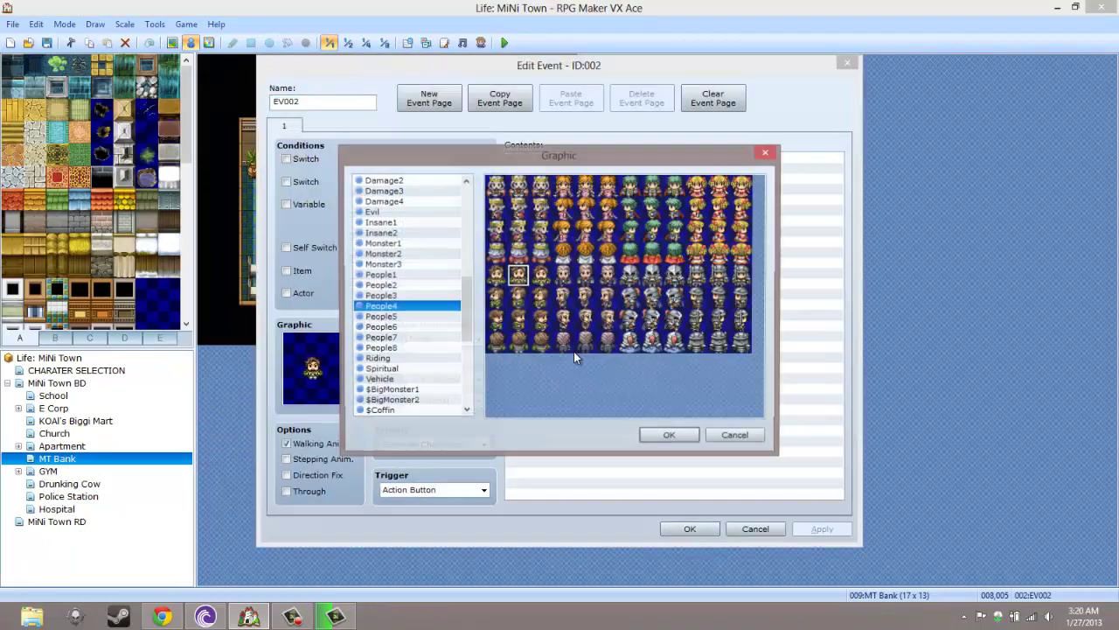
left_click(586, 283)
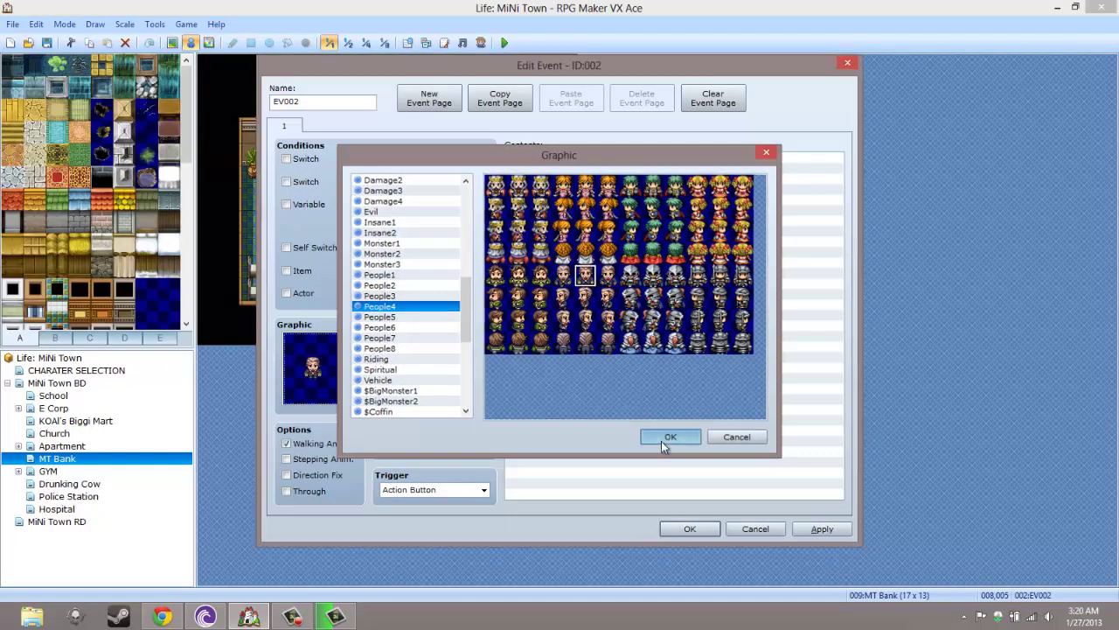
left_click(667, 438)
left_click(684, 526)
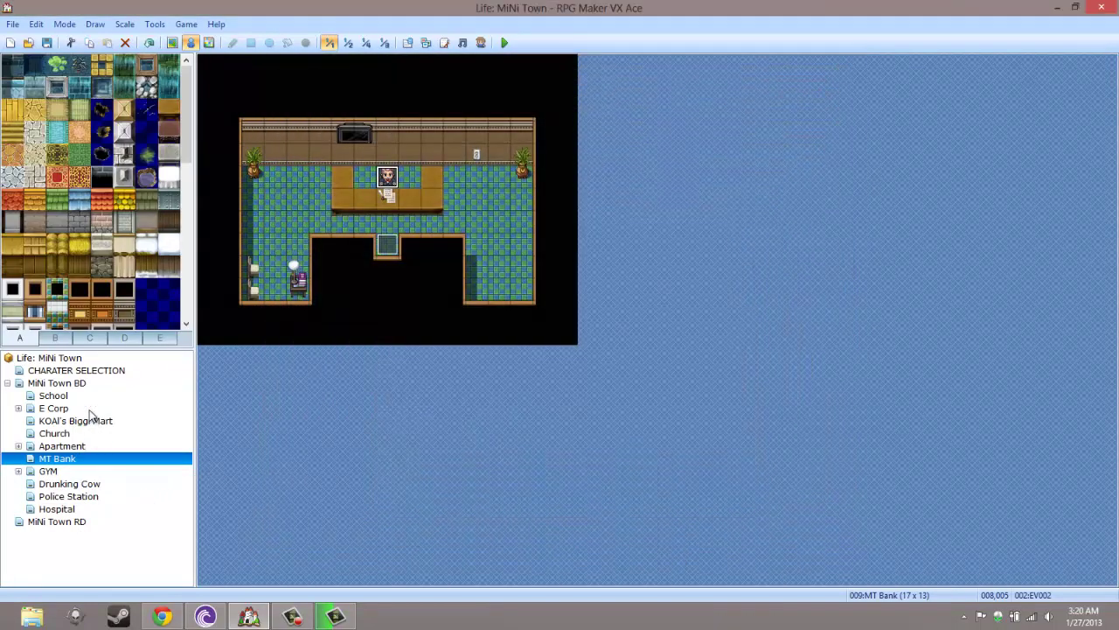
Step: Examine page 2 of the desk event on the Police Station map and check the Hospital map
left_click(77, 498)
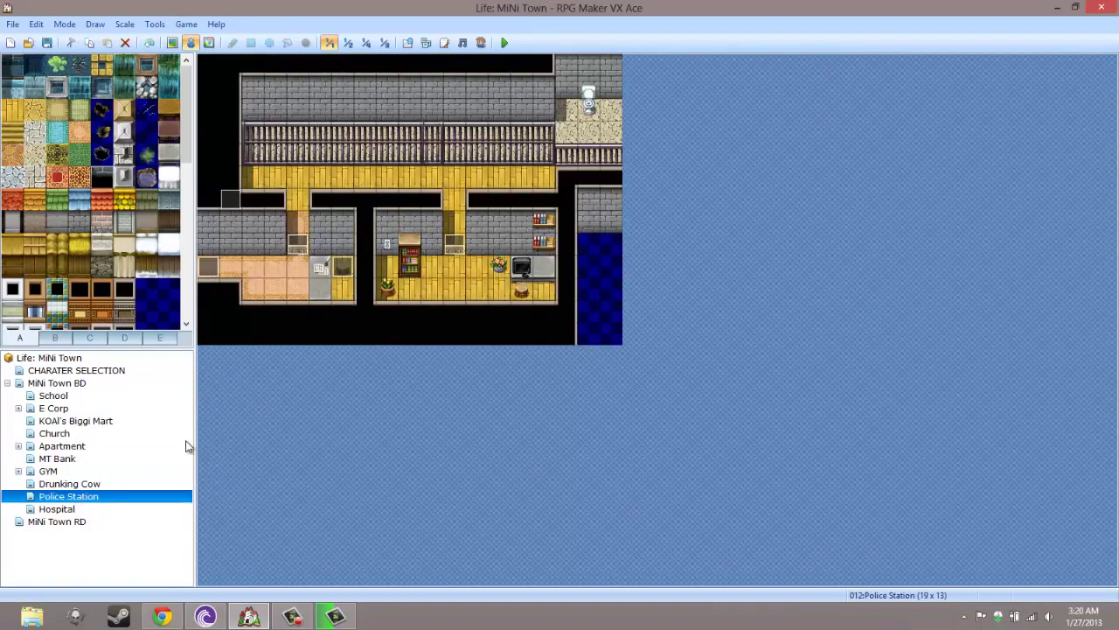
double_click(350, 271)
left_click(324, 130)
left_click(773, 534)
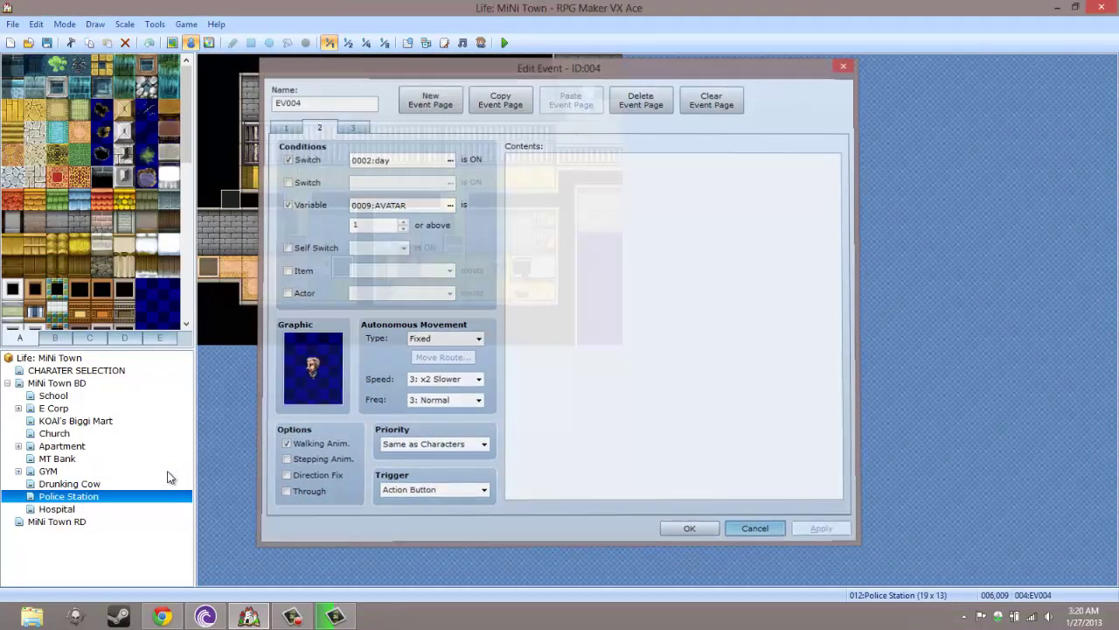
left_click(63, 521)
left_click(67, 509)
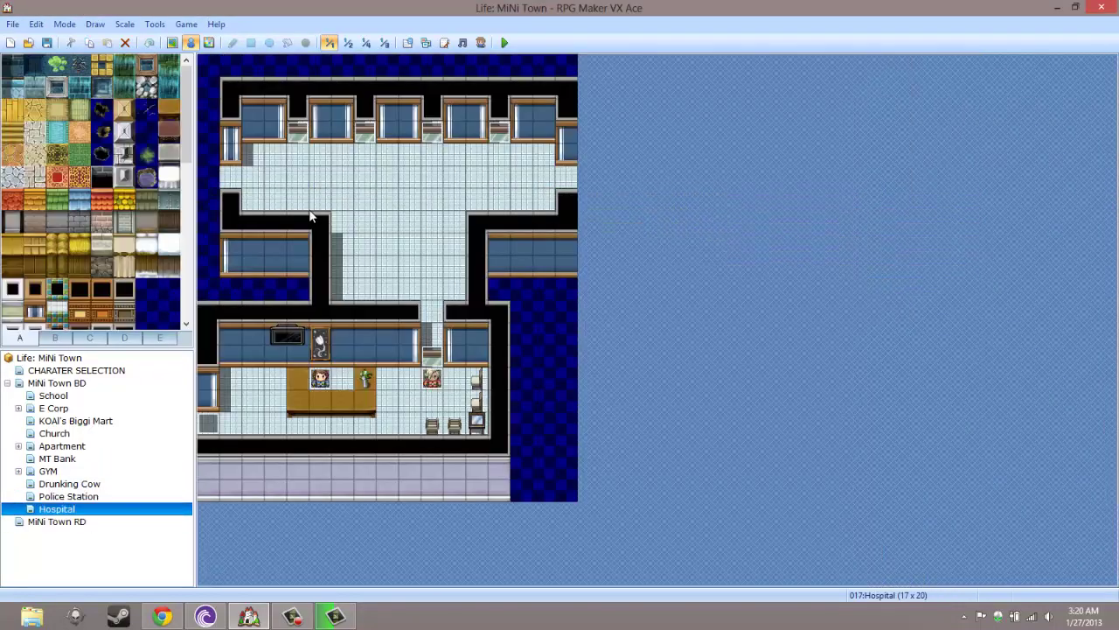
Step: Set the MT Bank counter event's graphic to the fourth character in the upper row of People7 and save the event
left_click(67, 459)
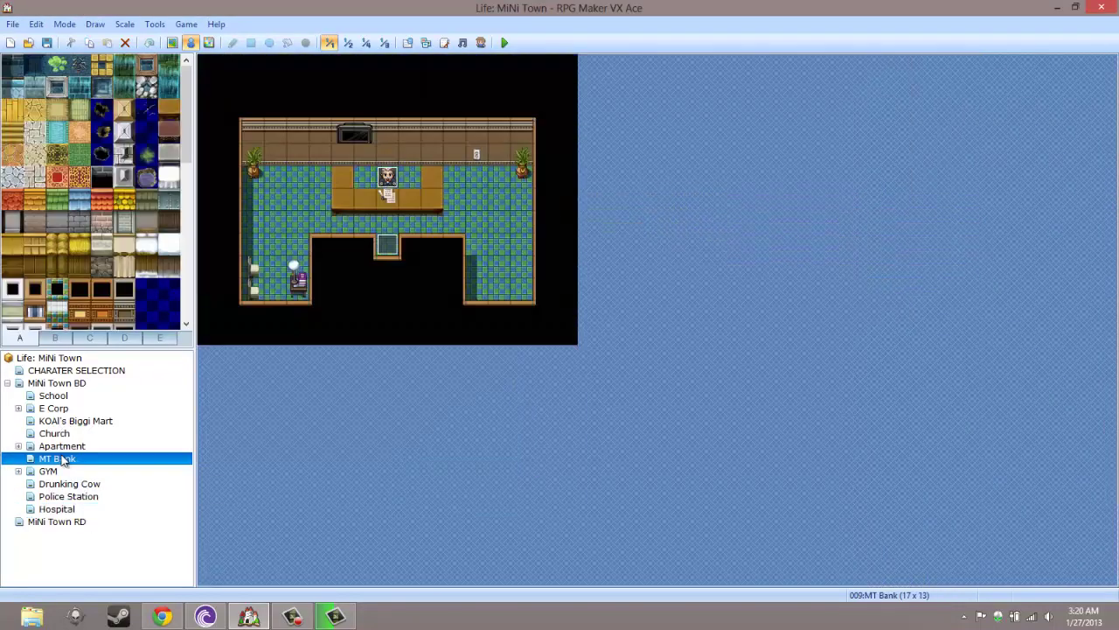
double_click(386, 186)
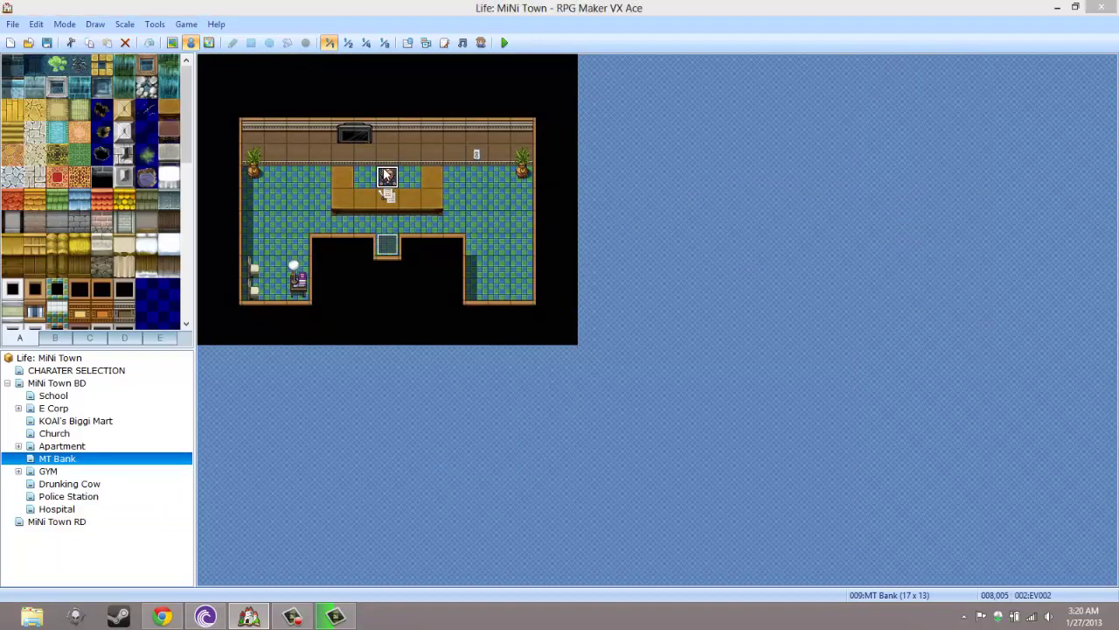
double_click(340, 368)
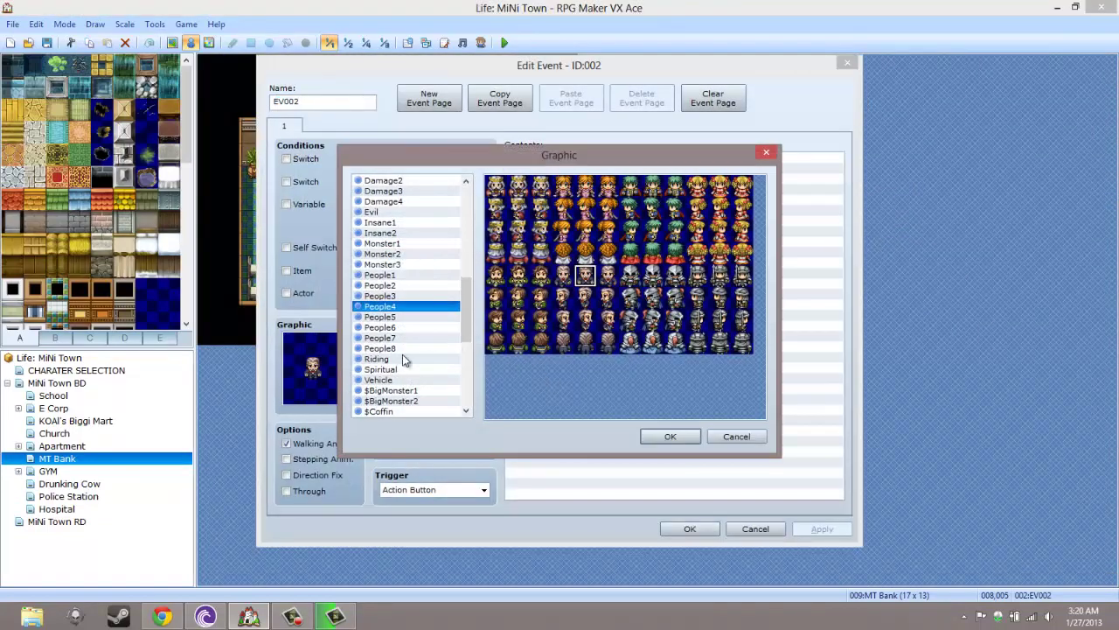
left_click(405, 318)
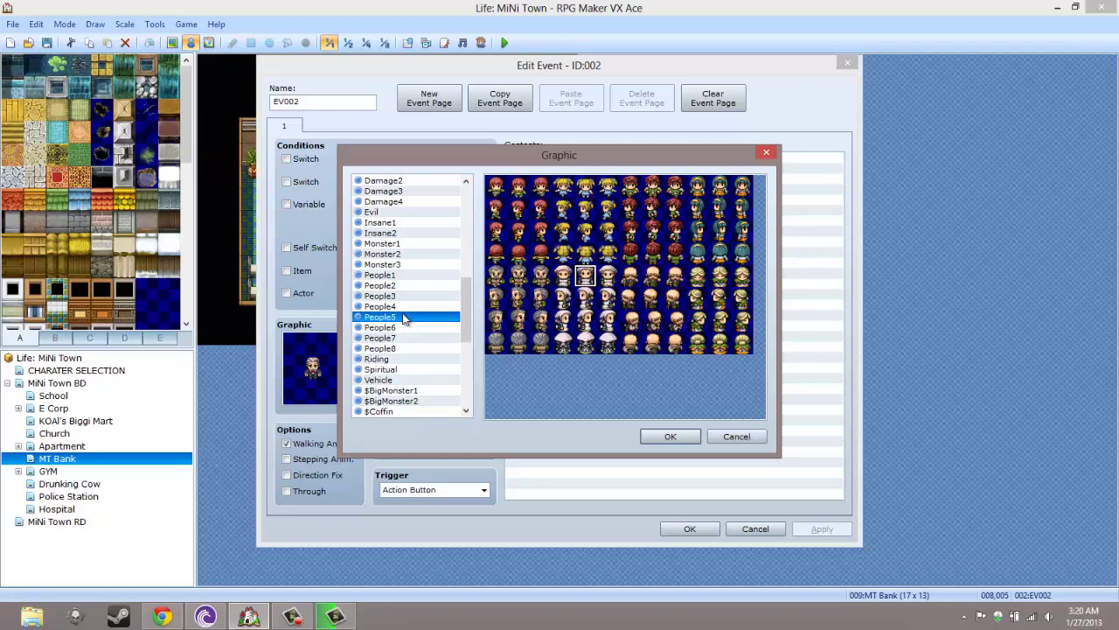
left_click(518, 275)
left_click(419, 338)
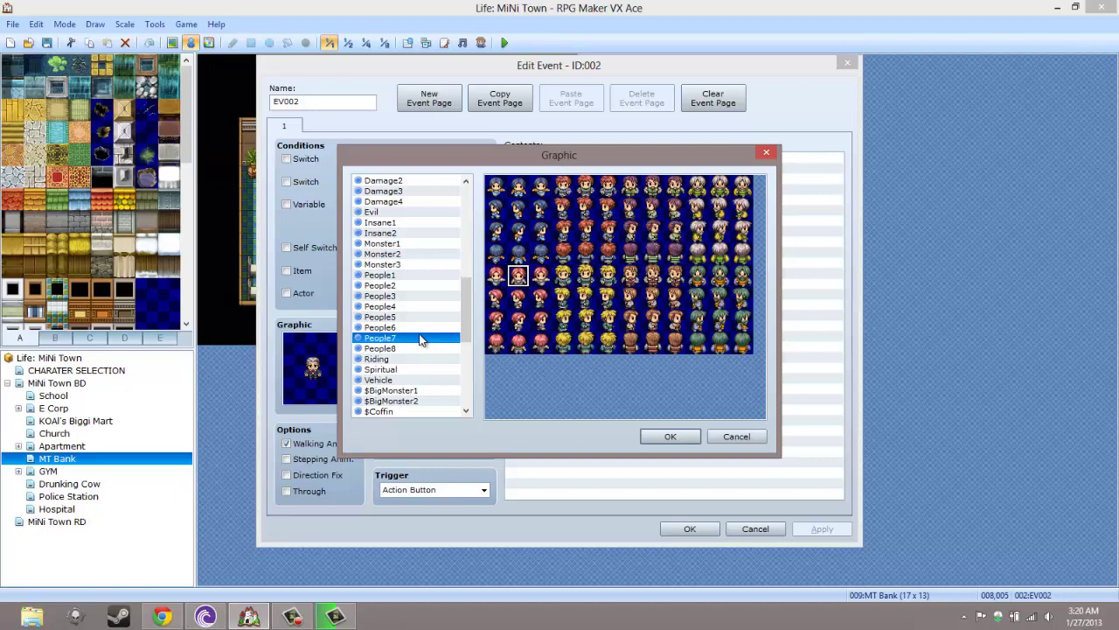
left_click(652, 276)
left_click(718, 188)
left_click(407, 353)
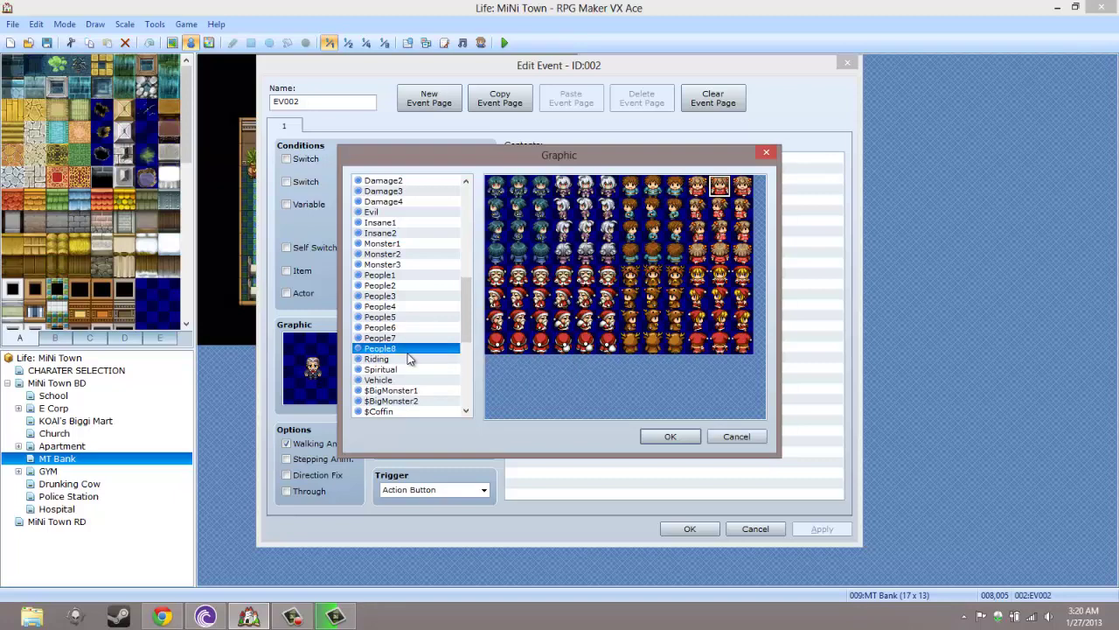
left_click(408, 359)
left_click(406, 370)
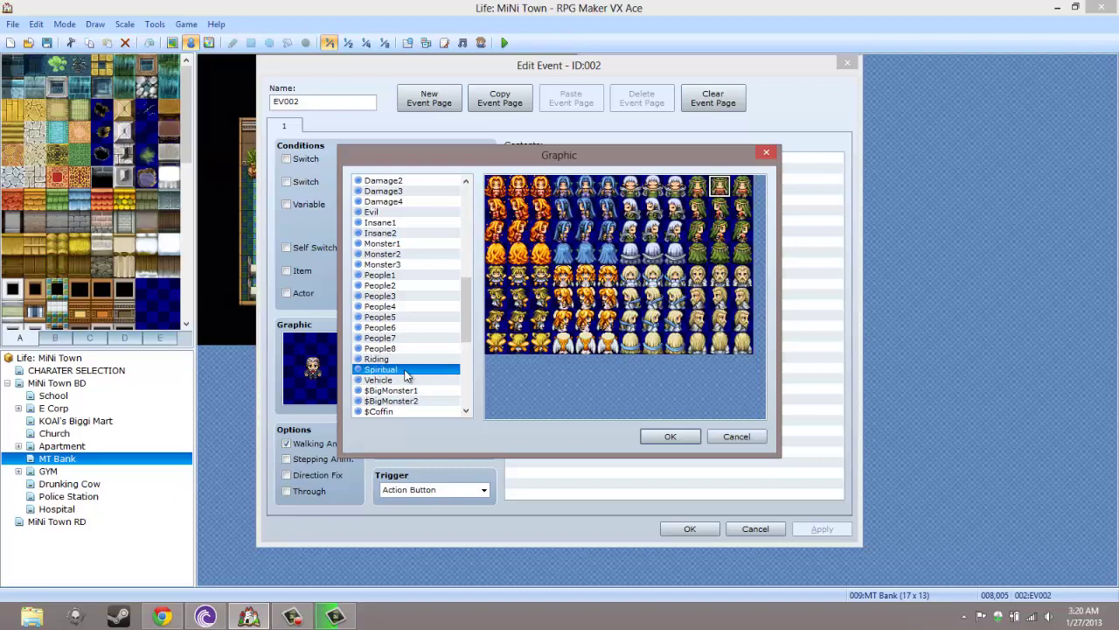
left_click(408, 339)
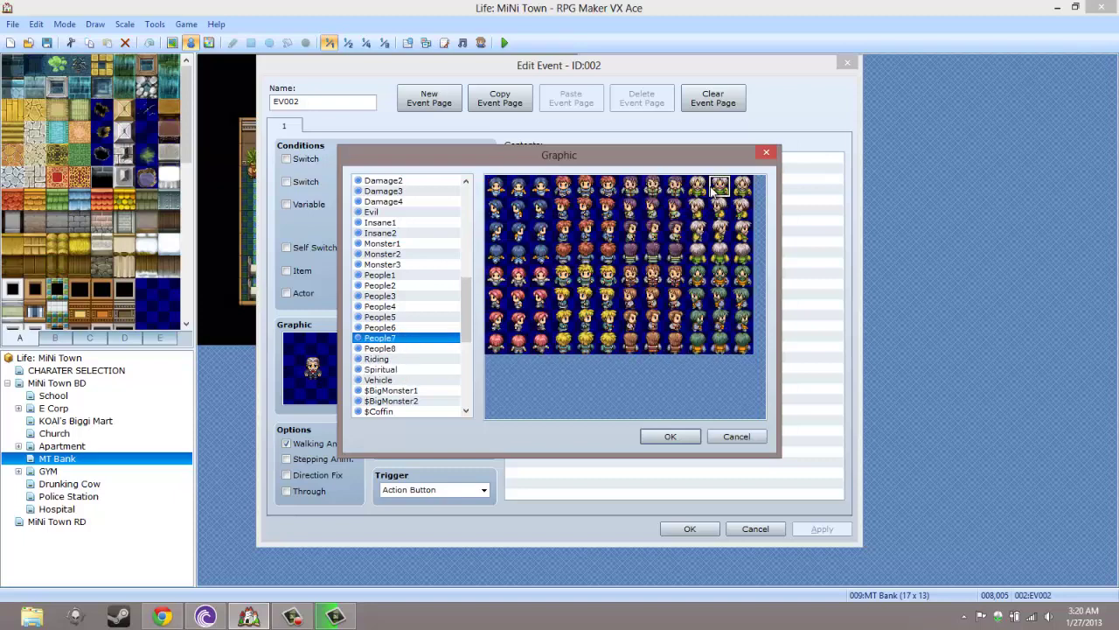
left_click(648, 437)
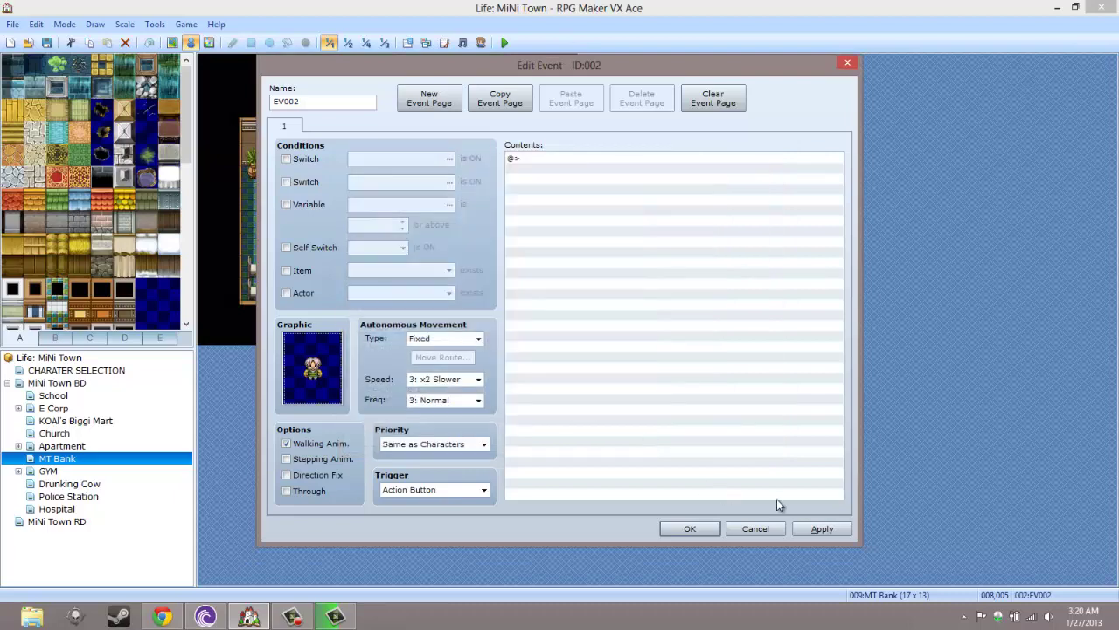
left_click(821, 528)
left_click(690, 528)
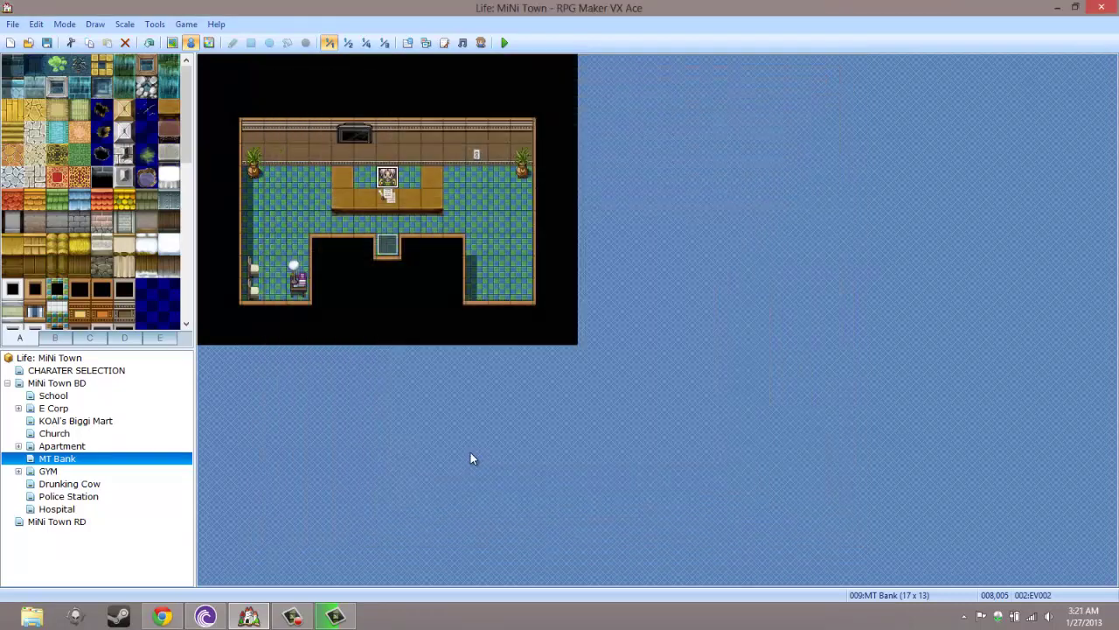
Step: Reopen the MT Bank counter event for editing and view the first page of available event commands
right_click(388, 170)
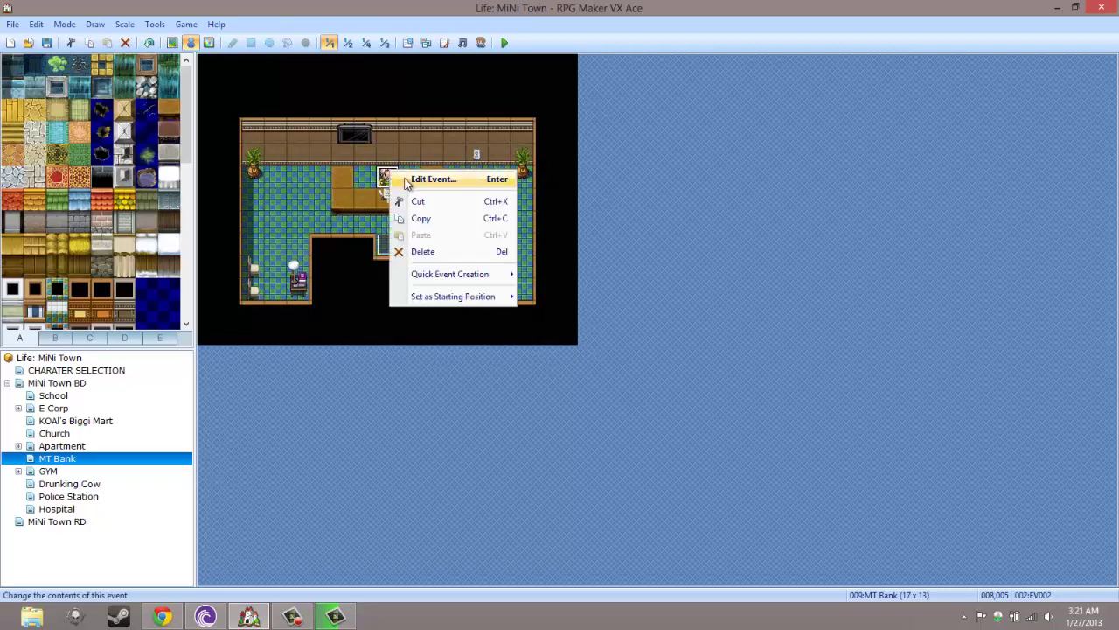
left_click(406, 178)
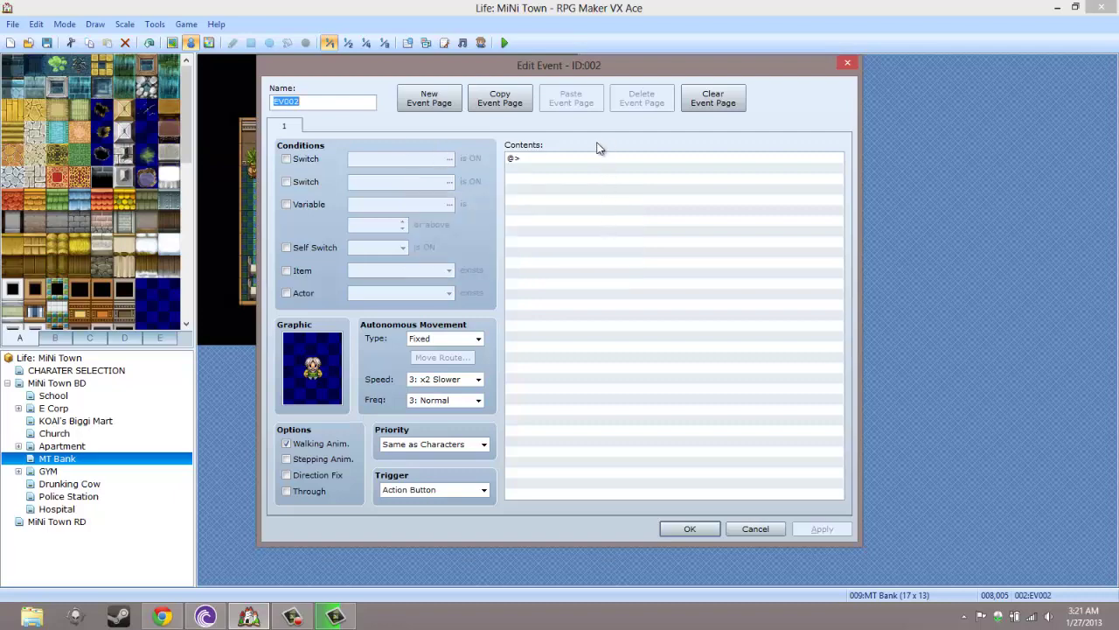
left_click(592, 159)
right_click(589, 160)
left_click(623, 170)
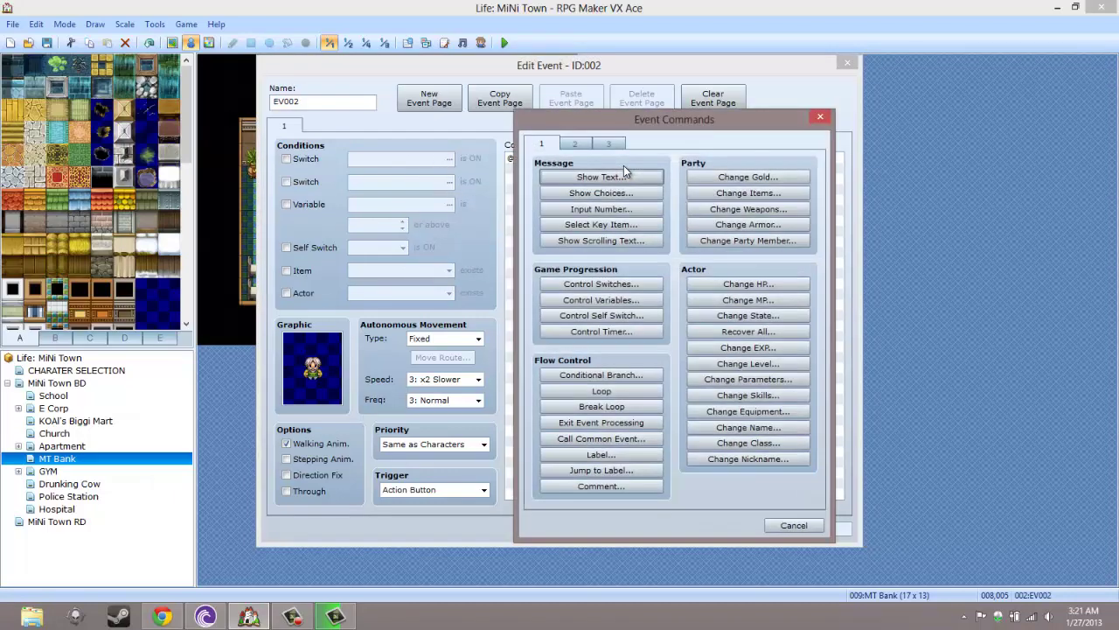
left_click(820, 118)
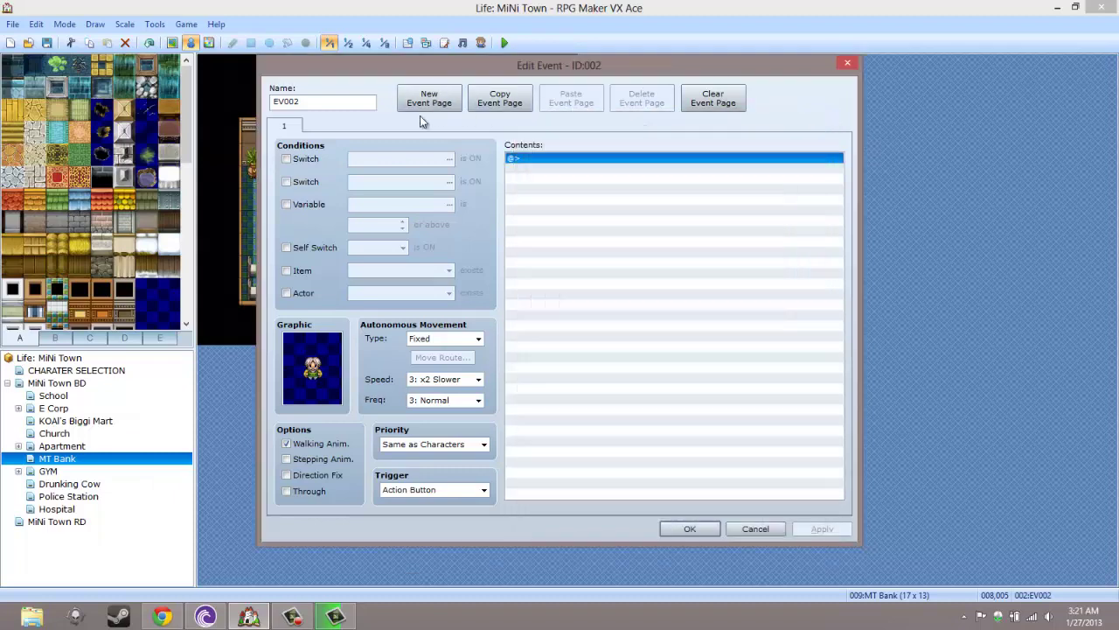
Step: Set the event page's conditions to switch 0001:GAME START on and variable 0009:AVATAR at 1 or above
left_click(287, 158)
left_click(287, 248)
left_click(316, 248)
left_click(311, 204)
left_click(402, 220)
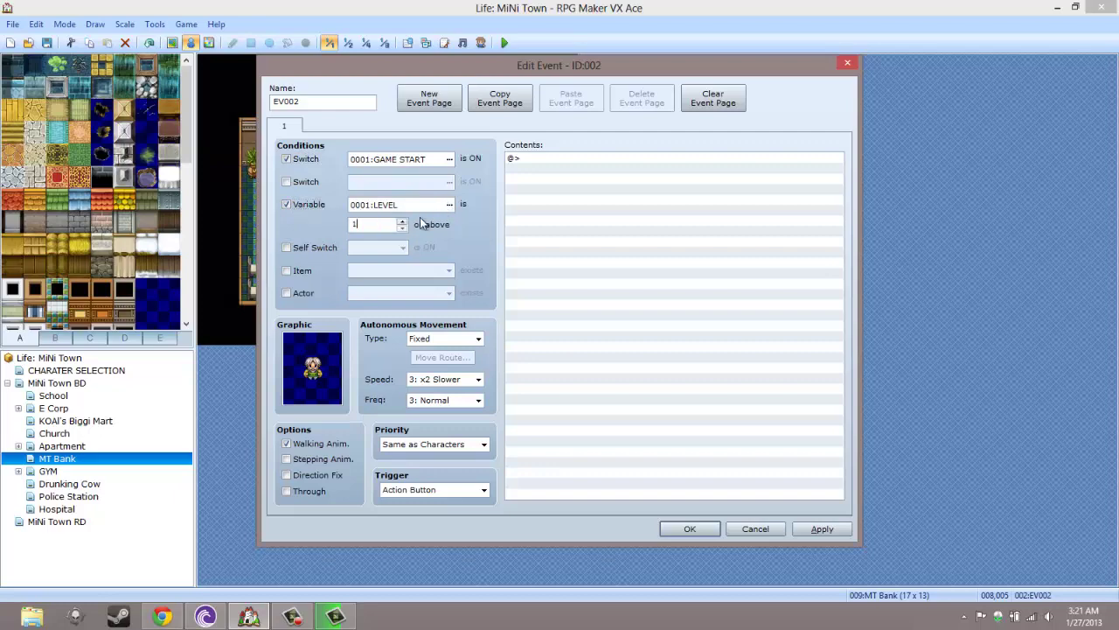
left_click(450, 204)
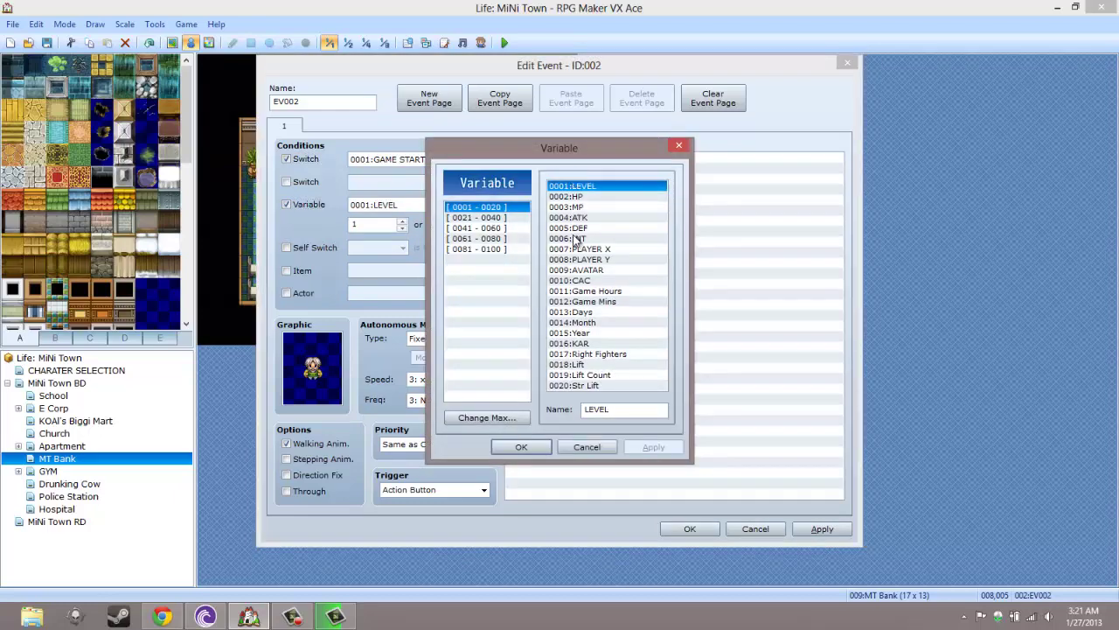
left_click(592, 271)
left_click(521, 447)
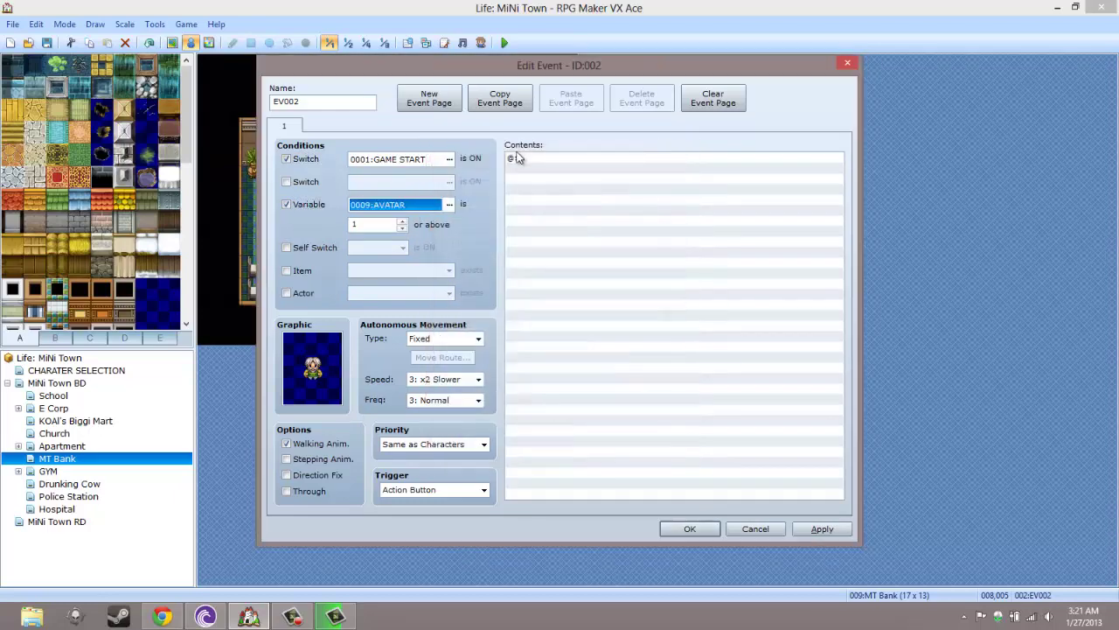
Step: Duplicate the event page as page 2 and set its AVATAR variable condition to 2 or above
left_click(500, 98)
left_click(553, 103)
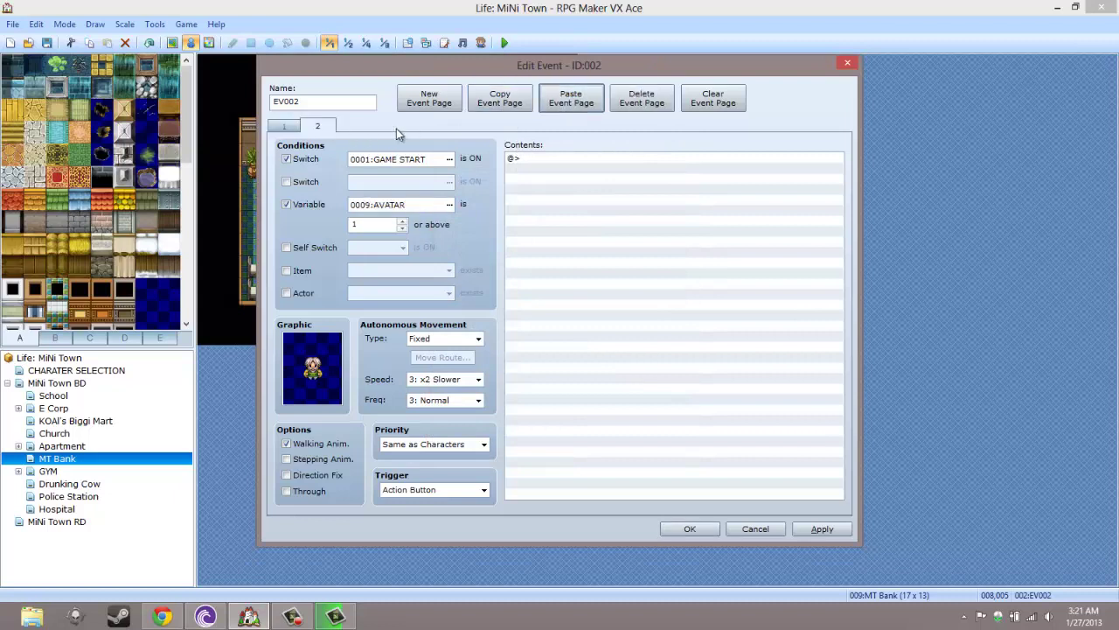
double_click(372, 223)
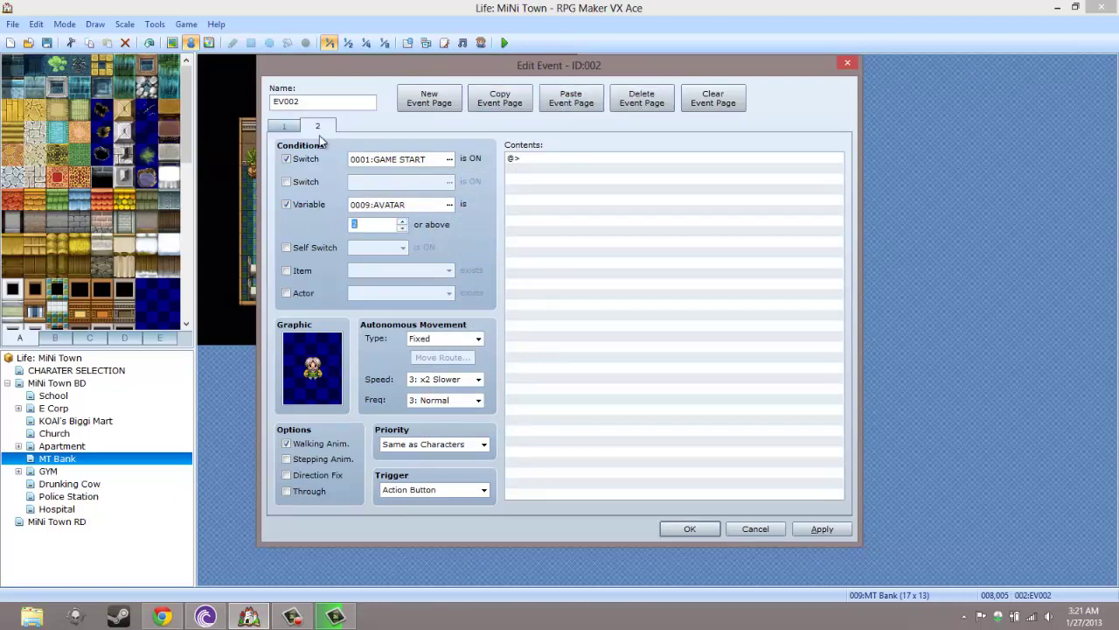
Step: Add a Show Text command to page 1 reading "Hello Sir, How may I help you?"
left_click(284, 126)
left_click(630, 171)
right_click(632, 170)
left_click(647, 171)
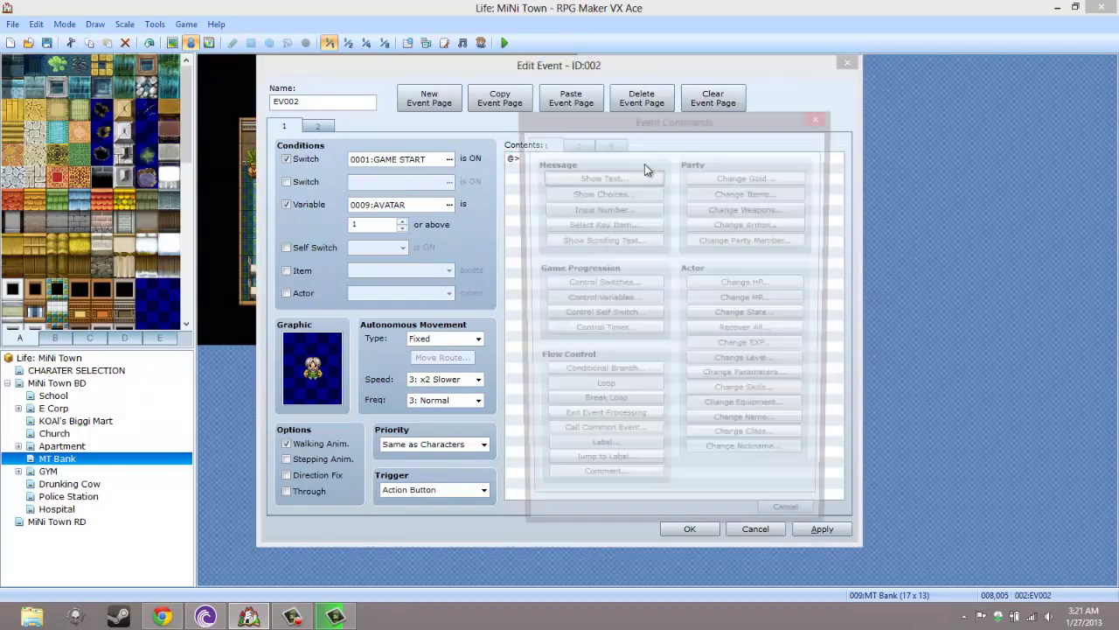
left_click(608, 179)
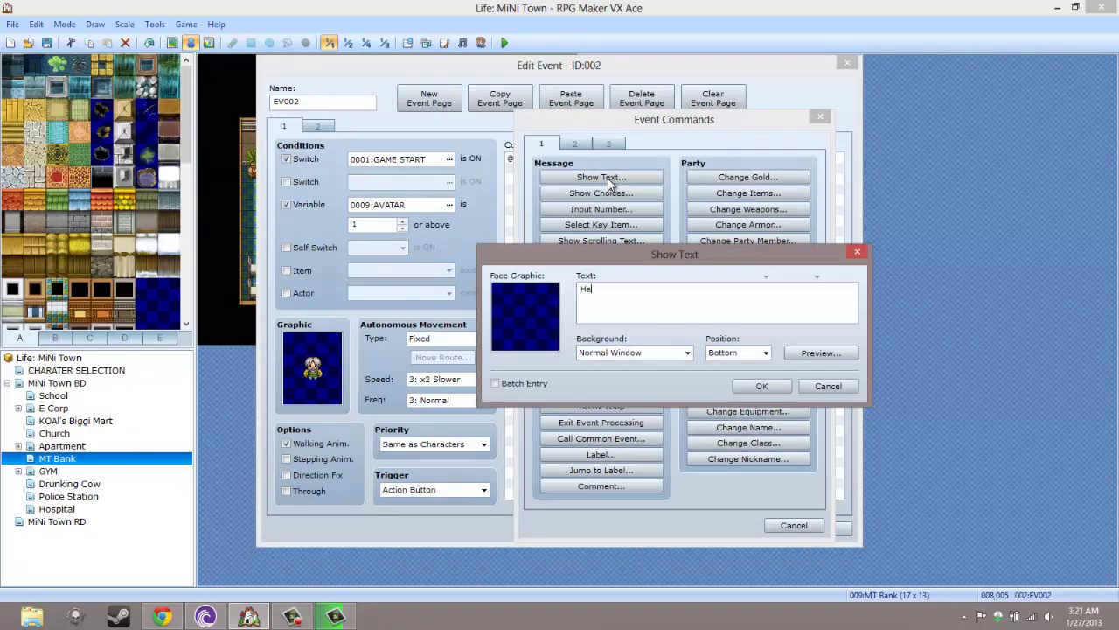
type("Hello Sir, How may I help ypu")
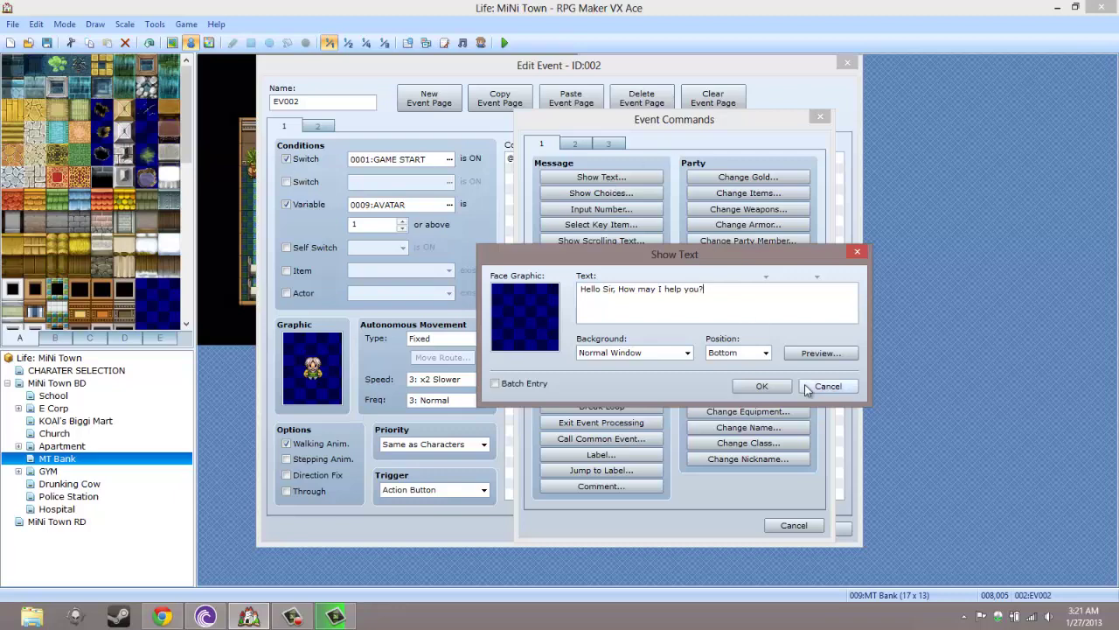
left_click(762, 385)
Step: Add a Show Choices command after the greeting with the choices "Open an account." and "Nevermind."
right_click(565, 179)
left_click(600, 185)
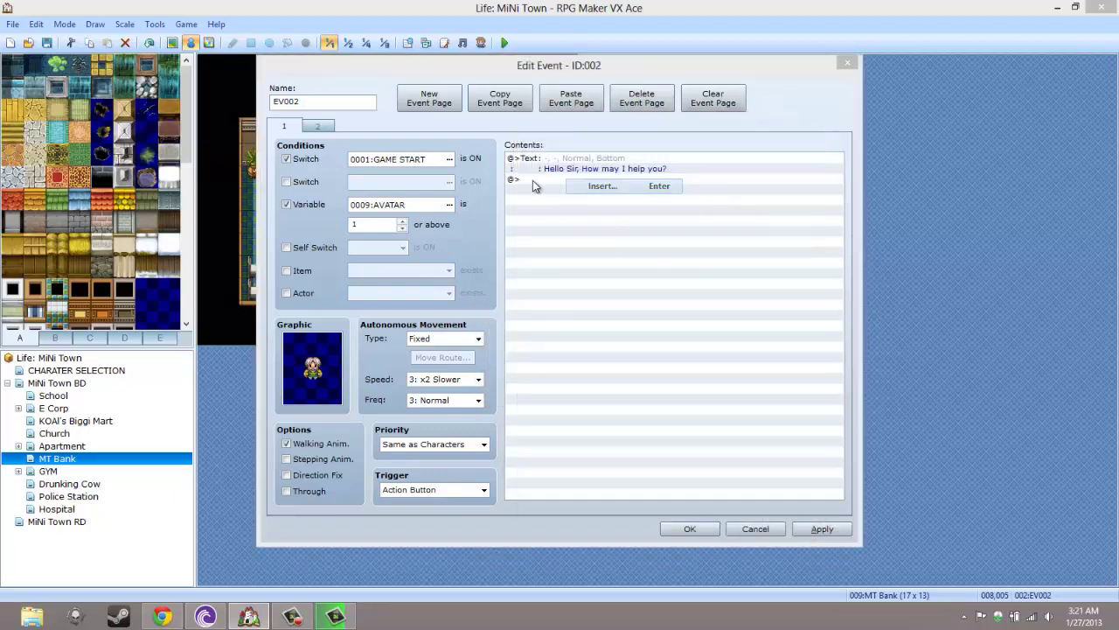
left_click(588, 195)
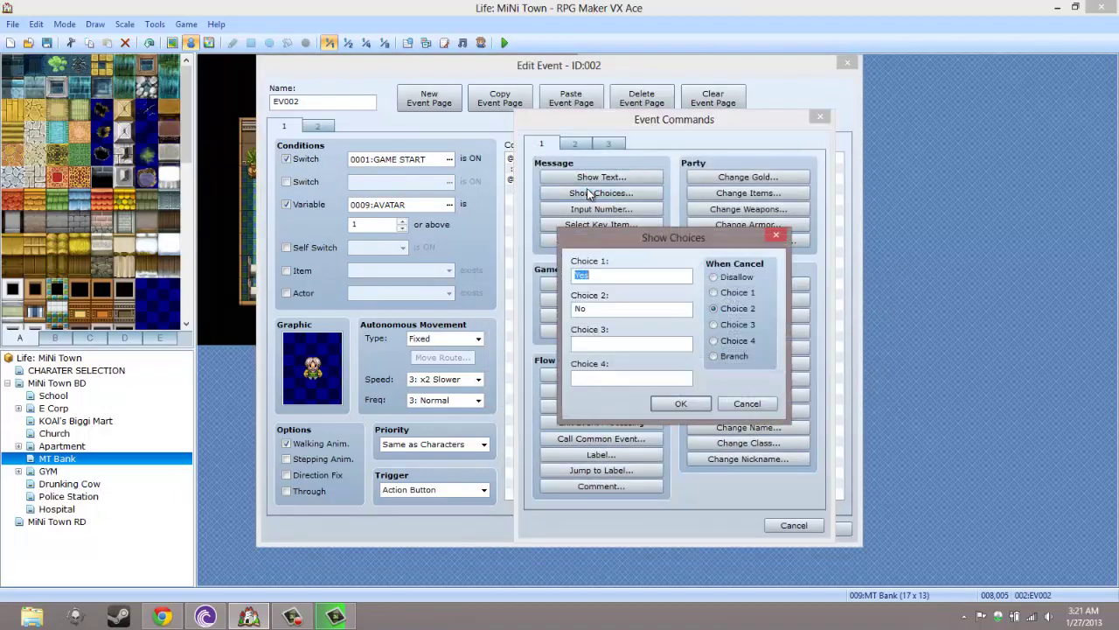
type("Open an acco")
key("BackSpace")
double_click(627, 307)
type("Never")
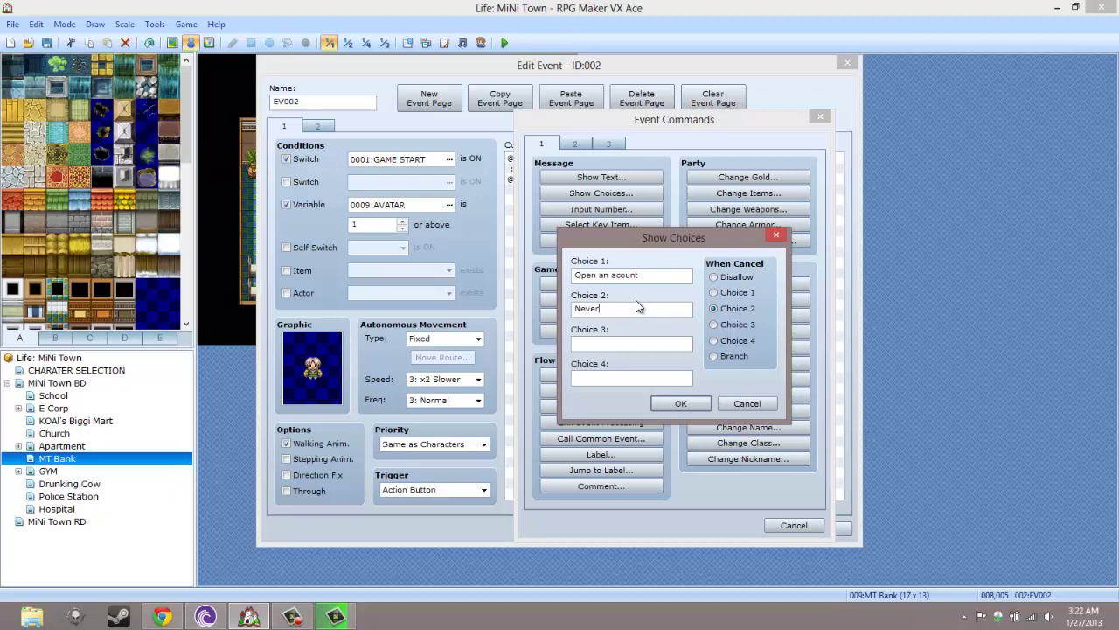
type("mind.")
left_click(643, 276)
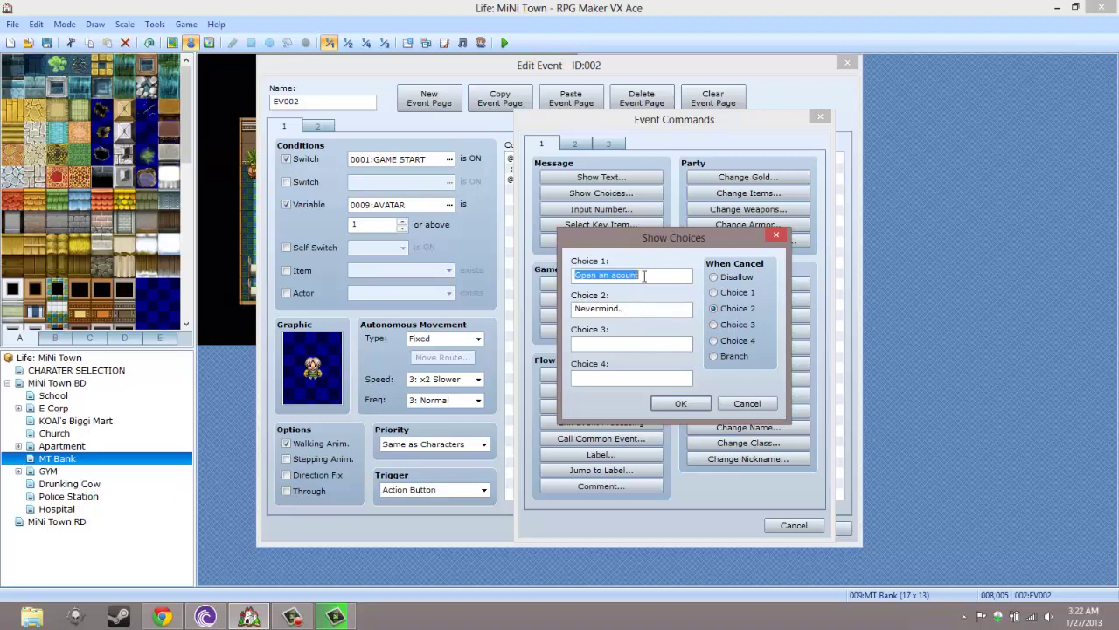
left_click(644, 275)
type("c")
left_click(691, 404)
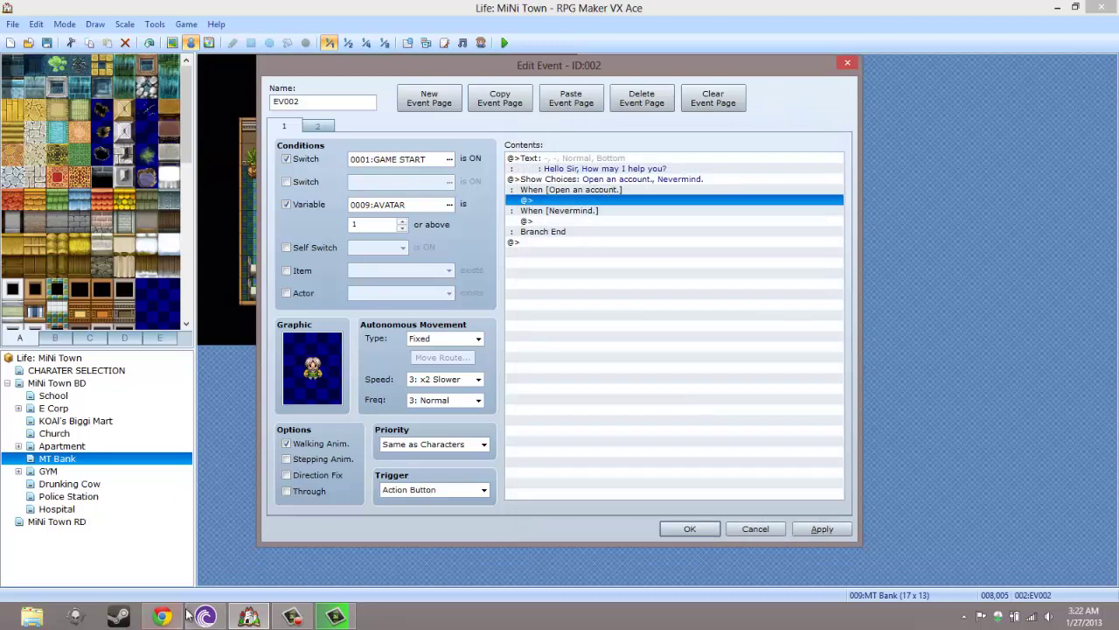
left_click(293, 617)
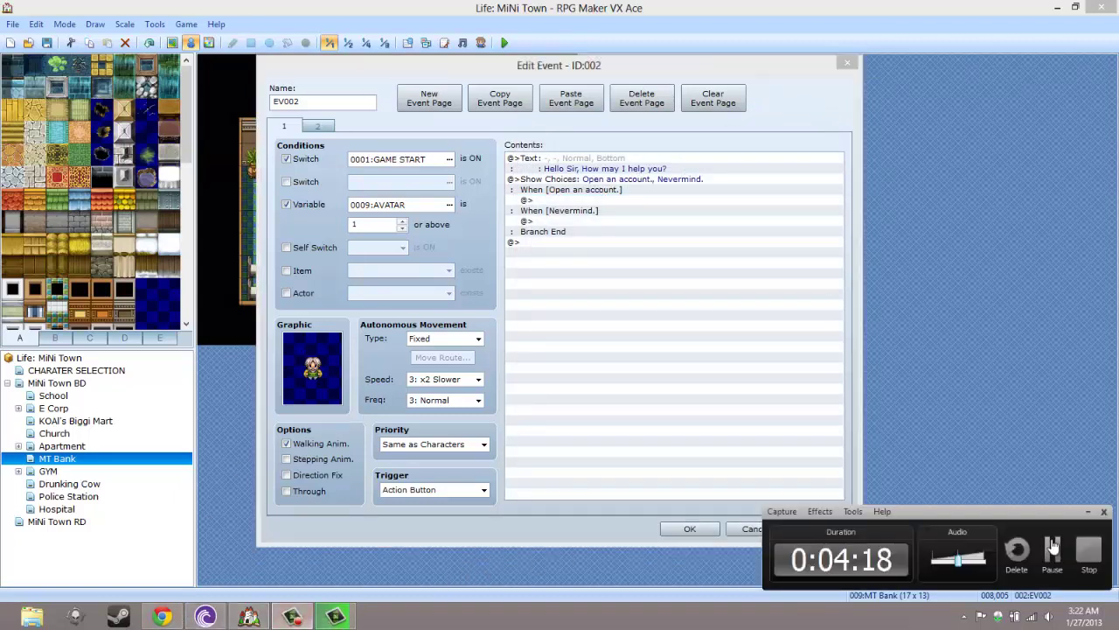
left_click(617, 342)
Step: Add the message "Sure, I just need to see your ID." under the "Open an account." choice
right_click(554, 200)
left_click(591, 206)
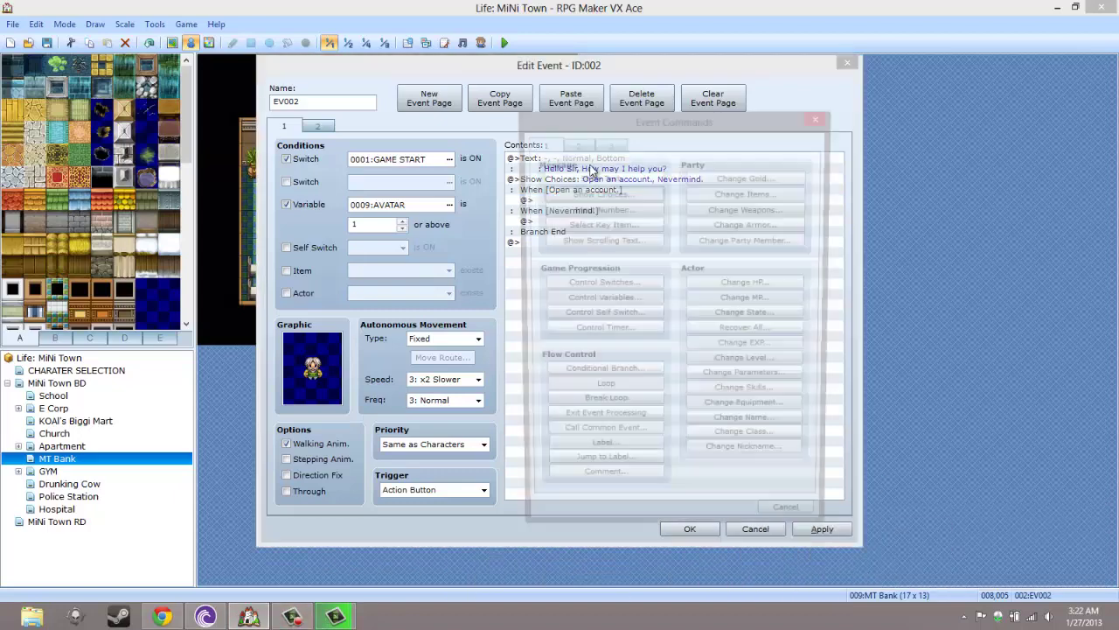
left_click(607, 175)
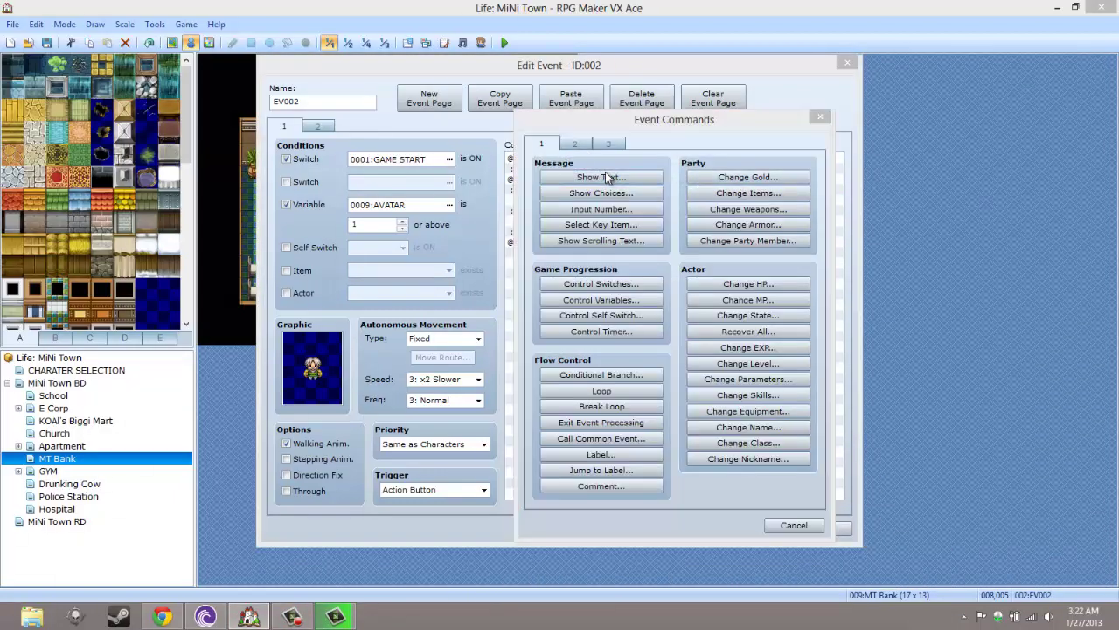
type("Sur")
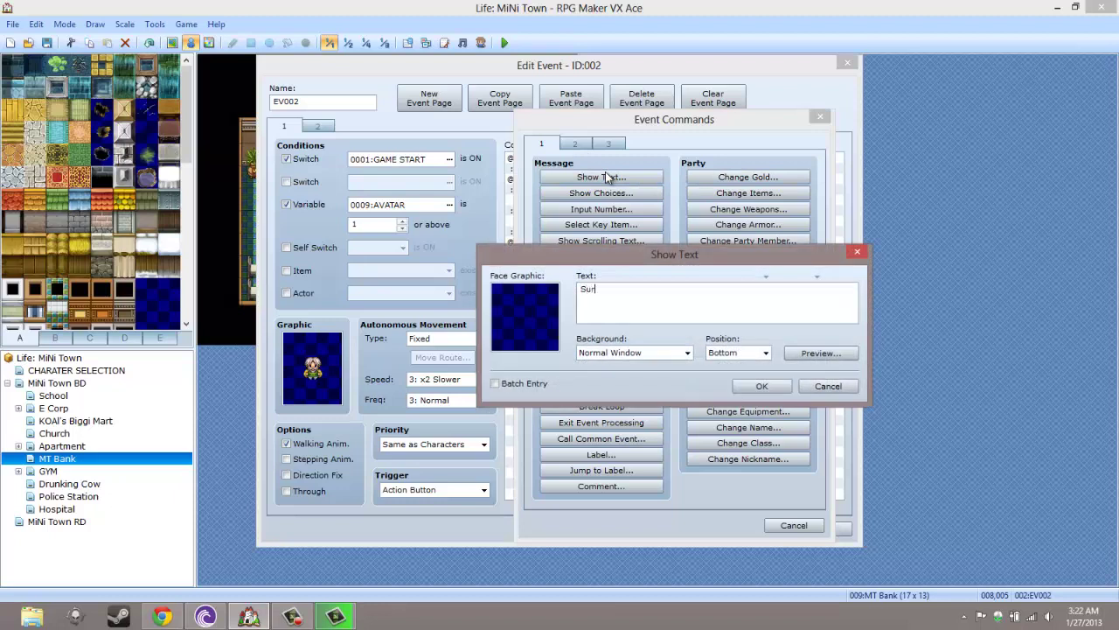
type("e, I just need to see your ID")
key("BackSpace")
key("BackSpace")
left_click(769, 385)
Step: Extend the ID request message to read "Sure, I just need to see your ID, and a small fee of $100"
right_click(610, 221)
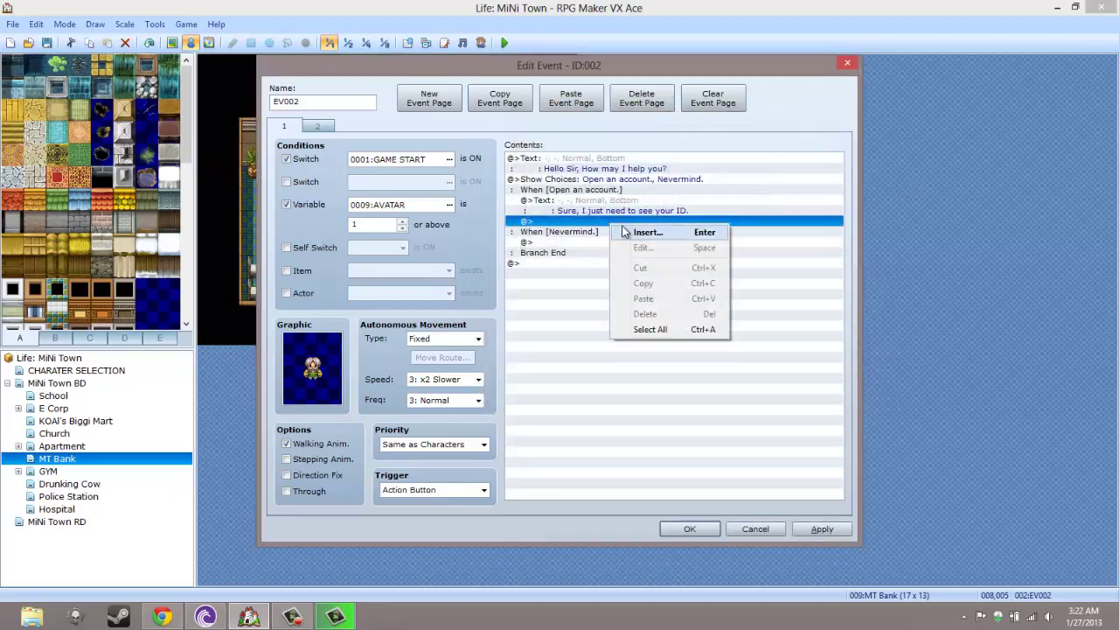
left_click(630, 205)
double_click(630, 206)
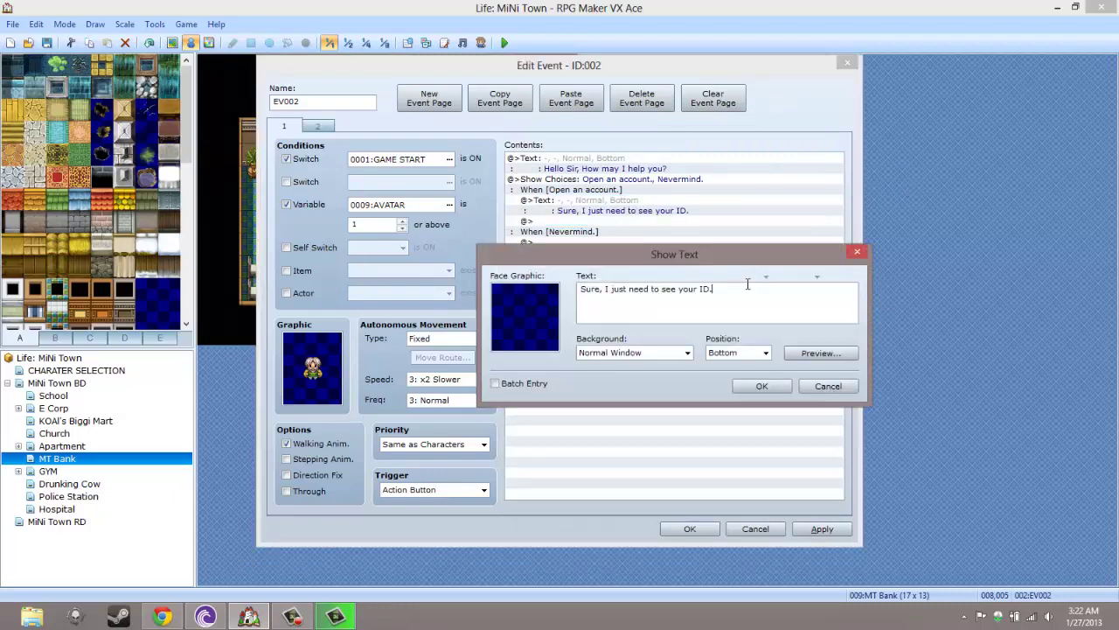
type(", and a sma")
type("$100")
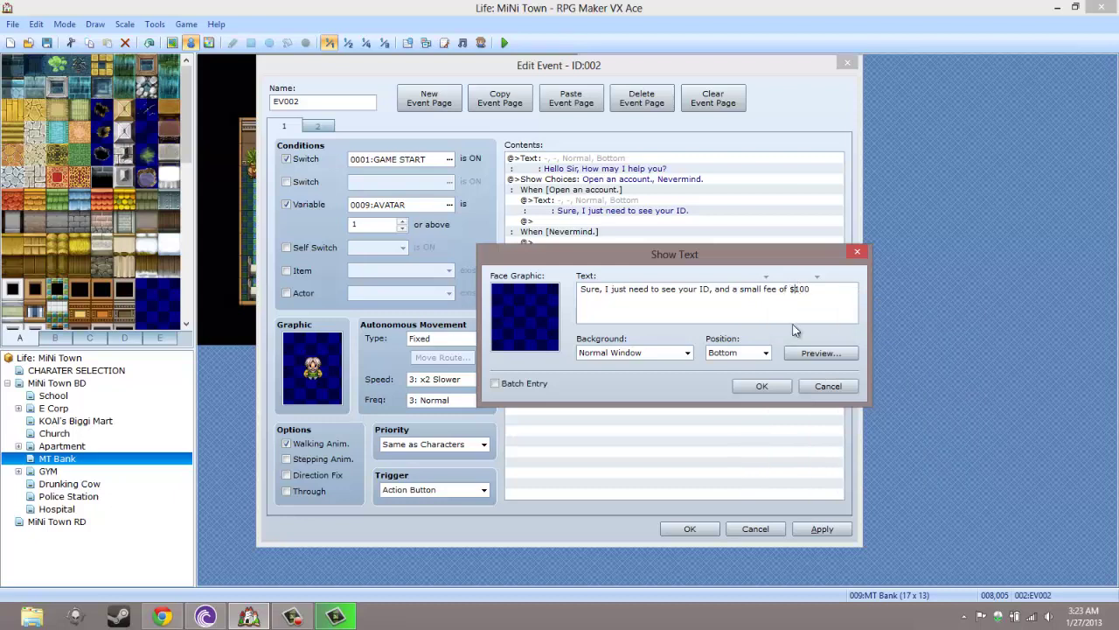
left_click(762, 386)
Step: Insert a conditional branch below the fee message checking for item 001:ID in inventory, with an Else case
left_click(577, 230)
right_click(575, 221)
left_click(603, 228)
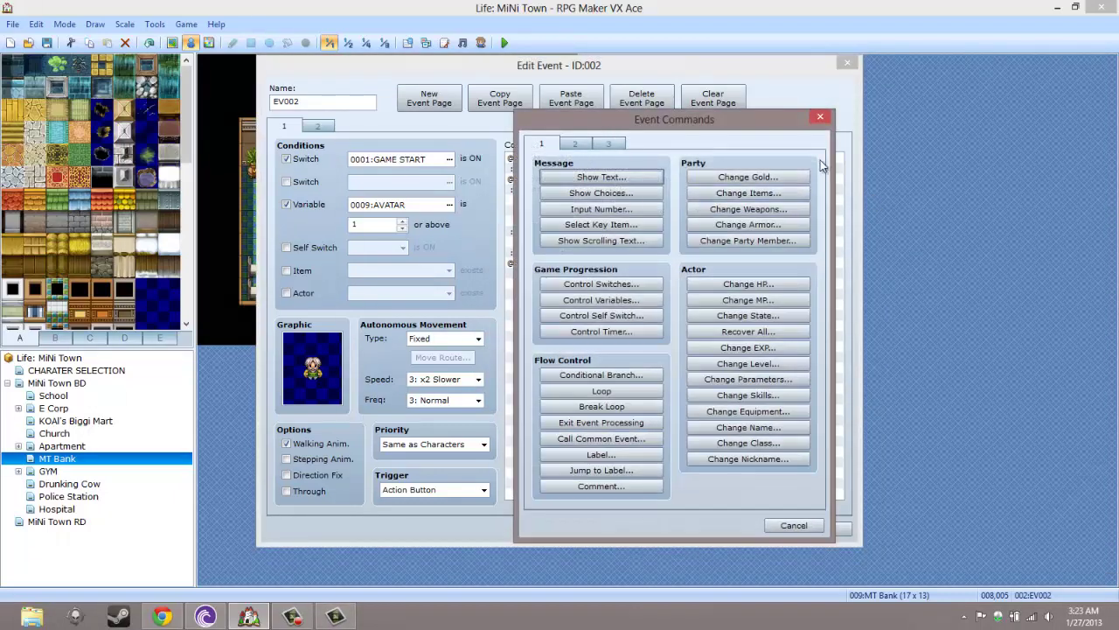
left_click(612, 374)
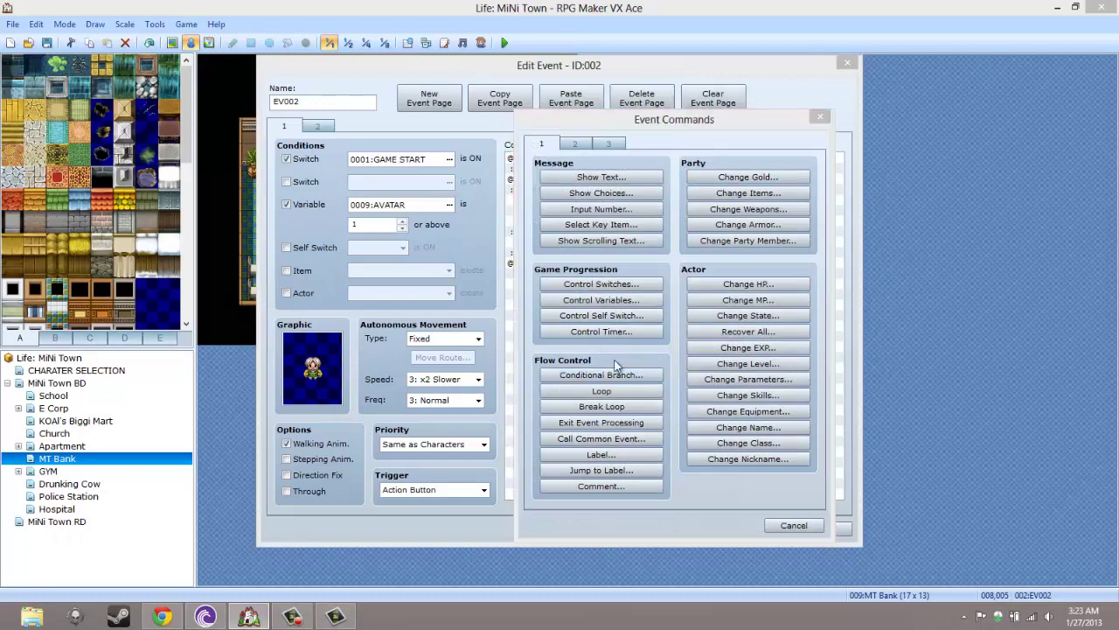
left_click(650, 222)
left_click(564, 266)
left_click(704, 445)
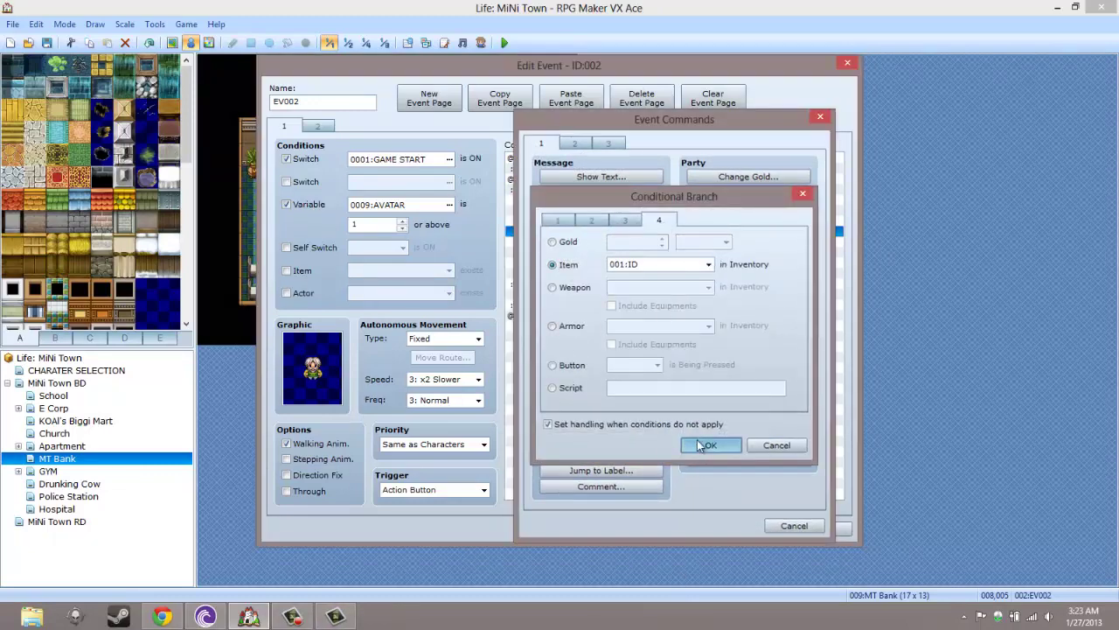
Step: Nest a conditional branch inside the ID check that requires gold of 100 or more, with an Else case
right_click(595, 235)
left_click(623, 239)
left_click(574, 142)
left_click(608, 144)
left_click(577, 146)
left_click(542, 144)
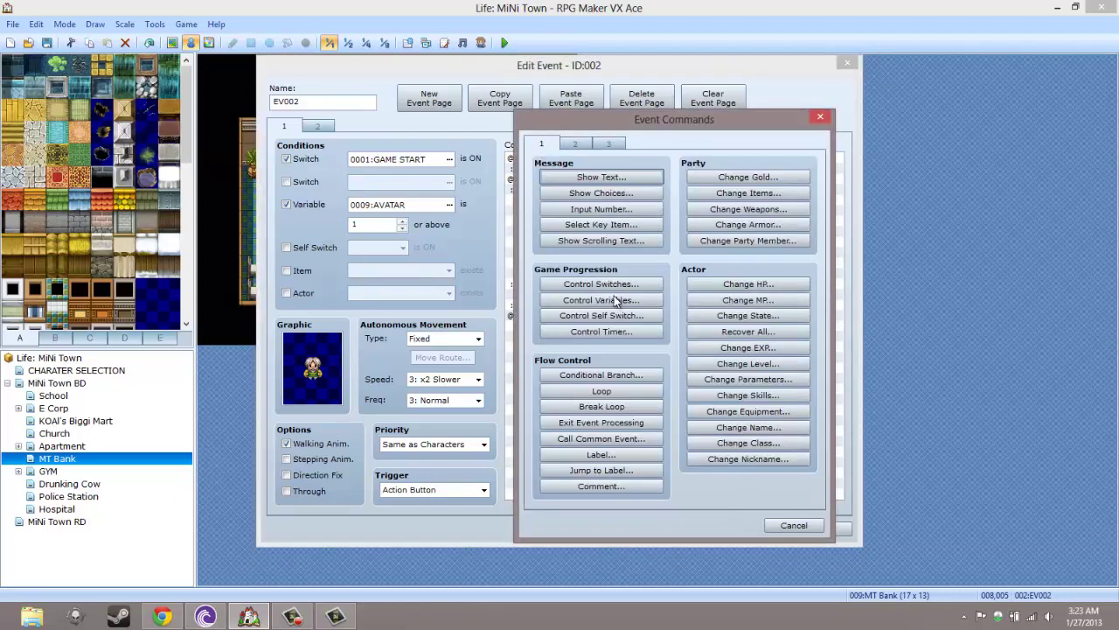
left_click(589, 375)
left_click(625, 220)
left_click(658, 220)
left_click(567, 243)
double_click(626, 242)
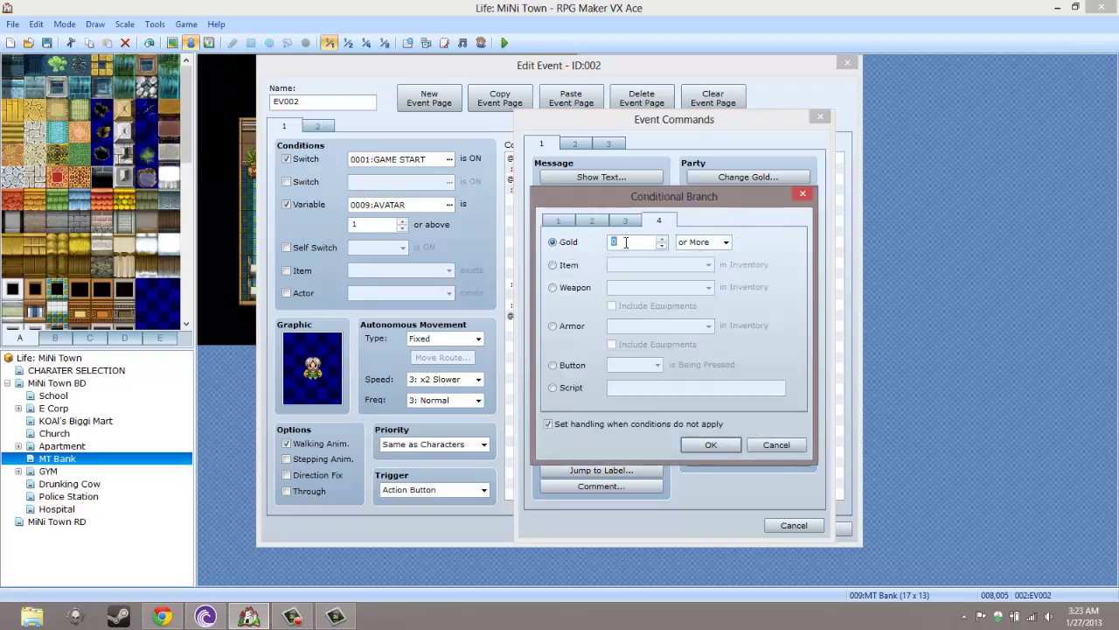
type("100")
left_click(714, 449)
Step: Write a Show Text message inside the gold branch: "Welcome to MT Bank, it's always good to have a new Member."
right_click(657, 242)
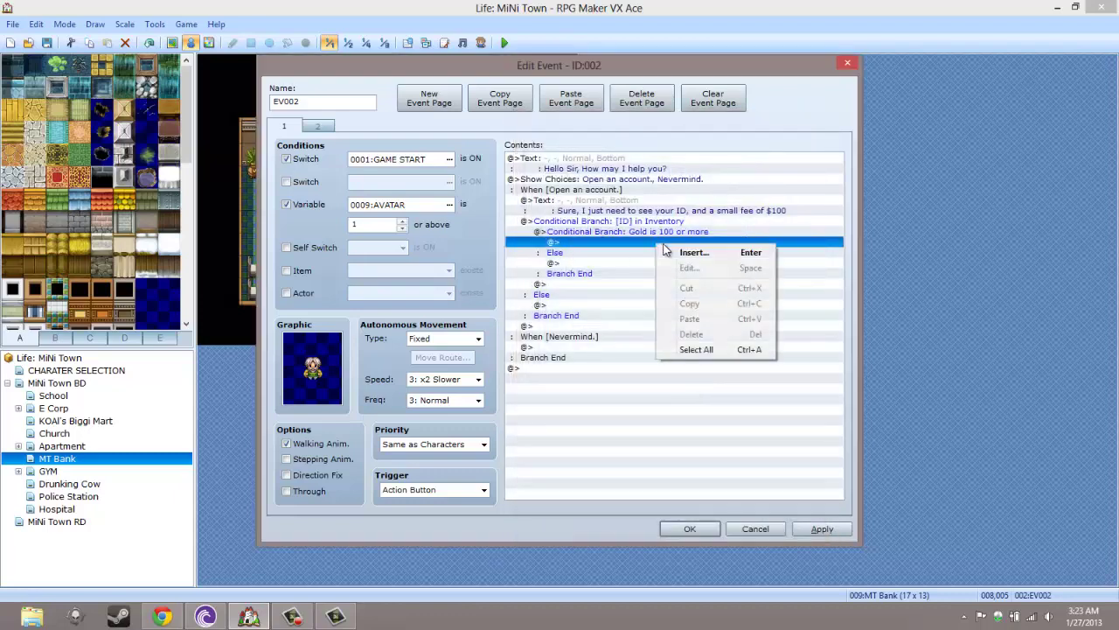
left_click(675, 249)
left_click(589, 178)
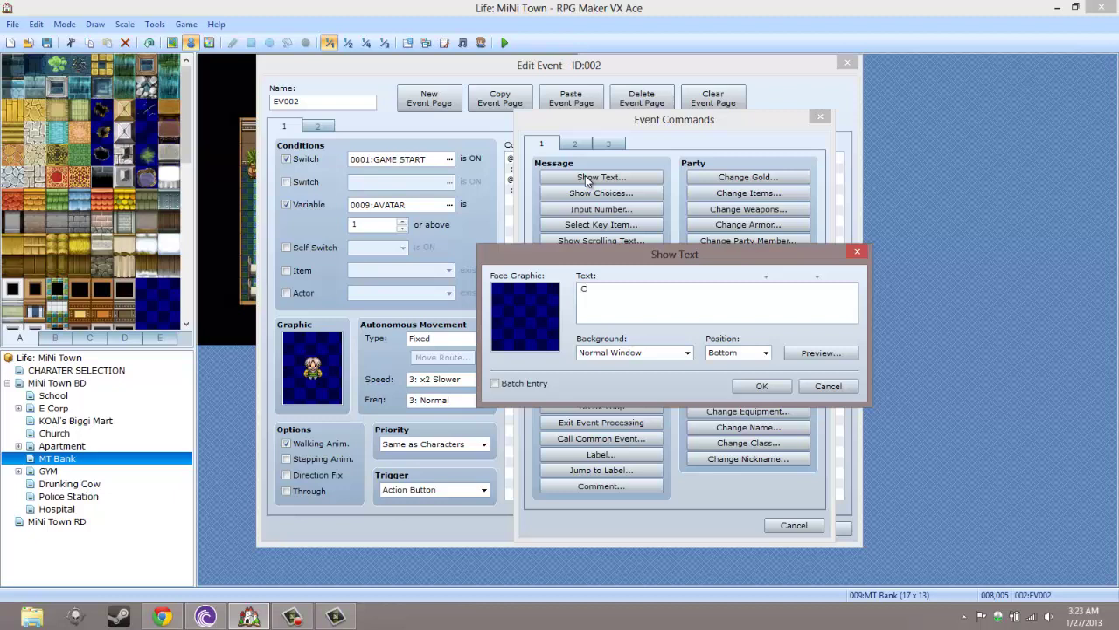
type("Congradulations on")
key("ctrl+a")
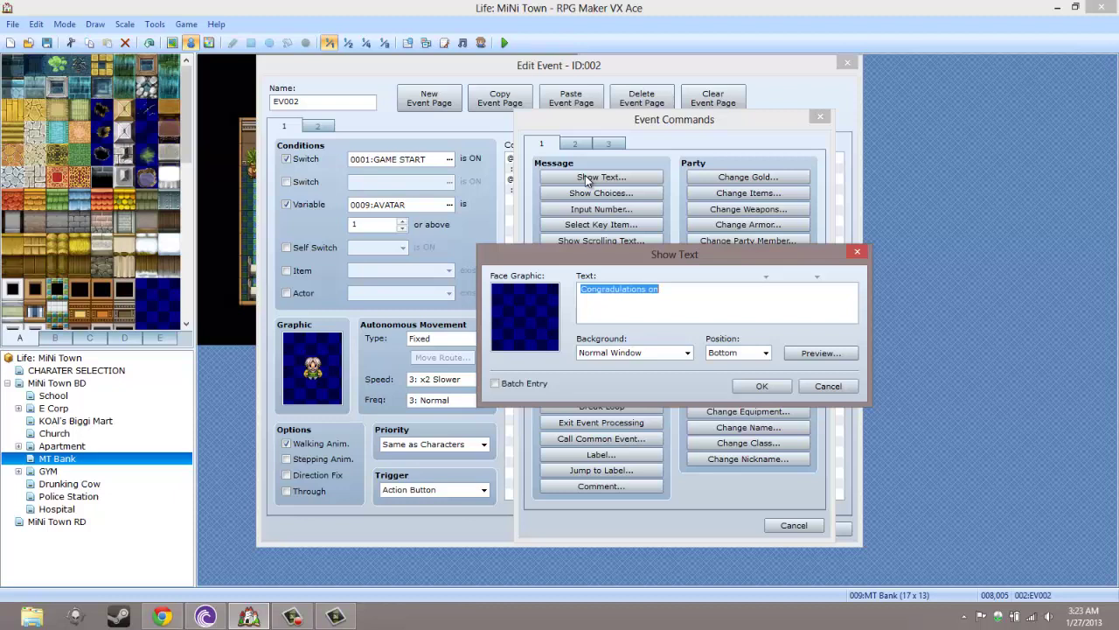
type("Welcome to M")
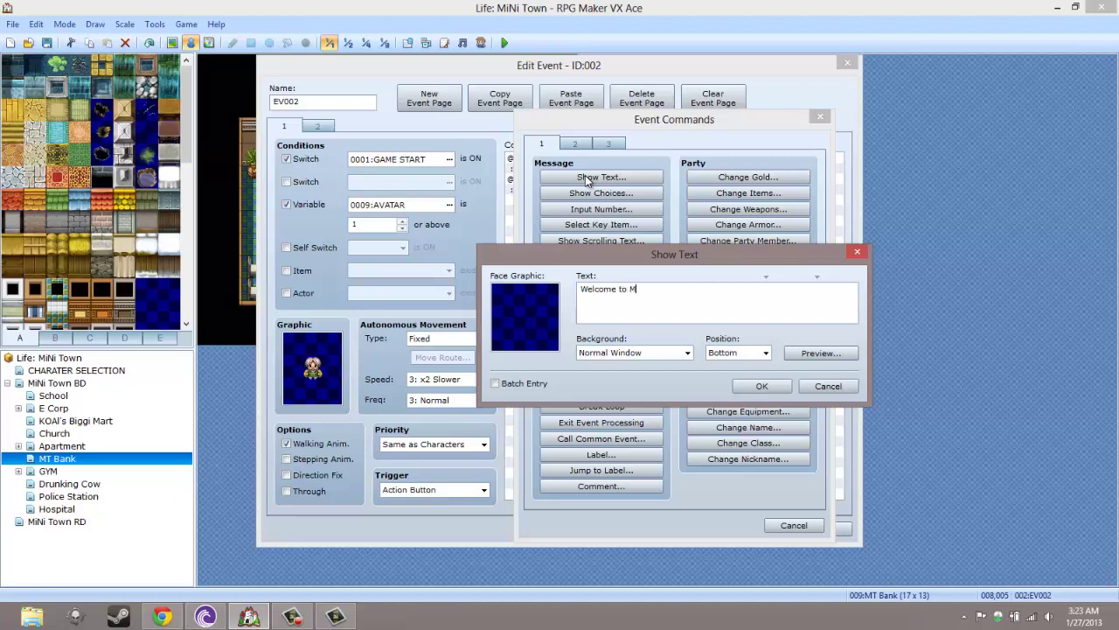
type("T Bank, it's alsways")
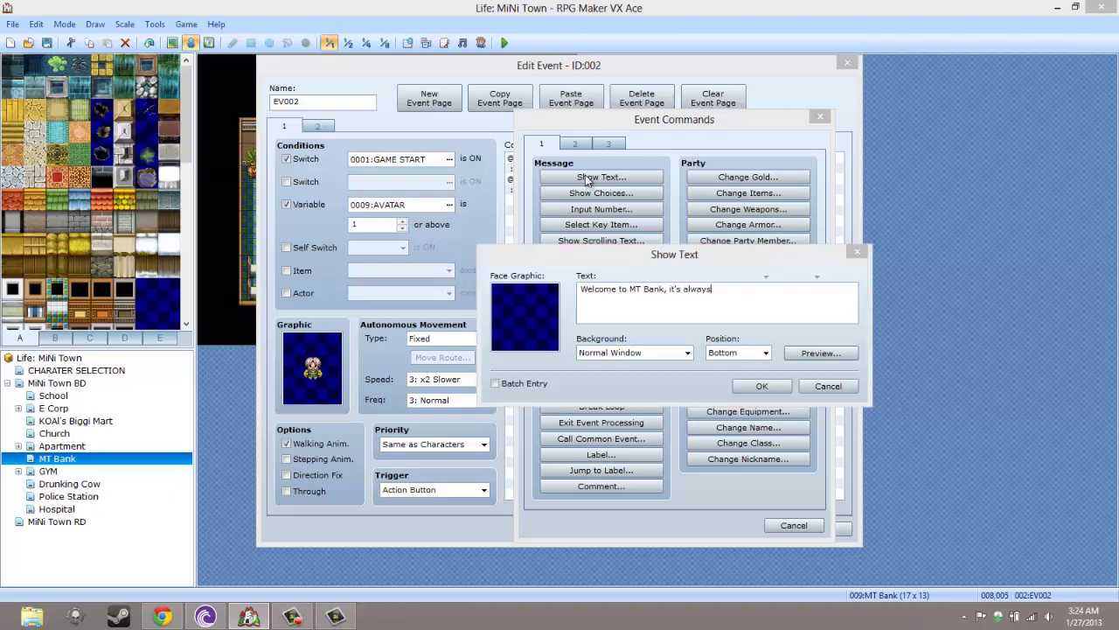
type(" good to have a new")
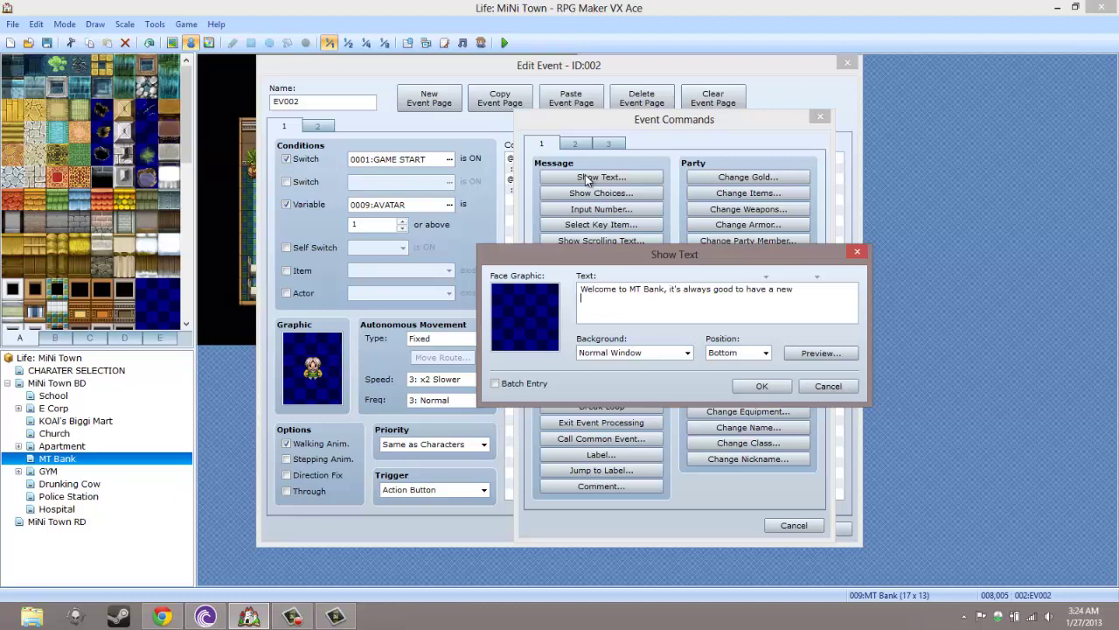
type("Member.")
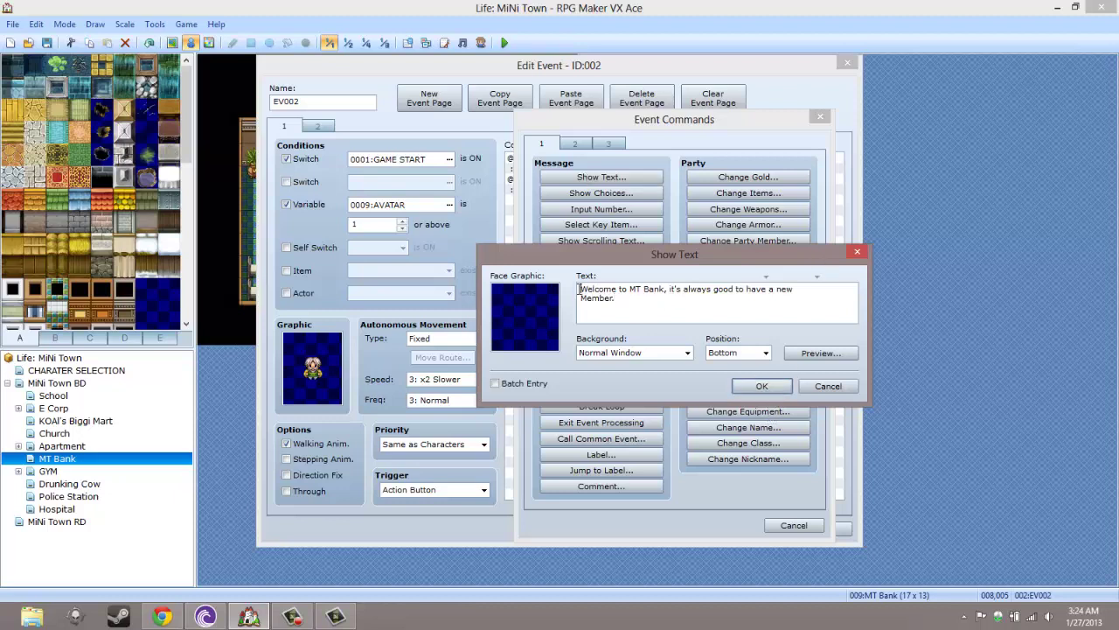
Step: Prefix the welcome message with "Banker:", move "new" down to the line with "Member.", and save the message
type("Banker")
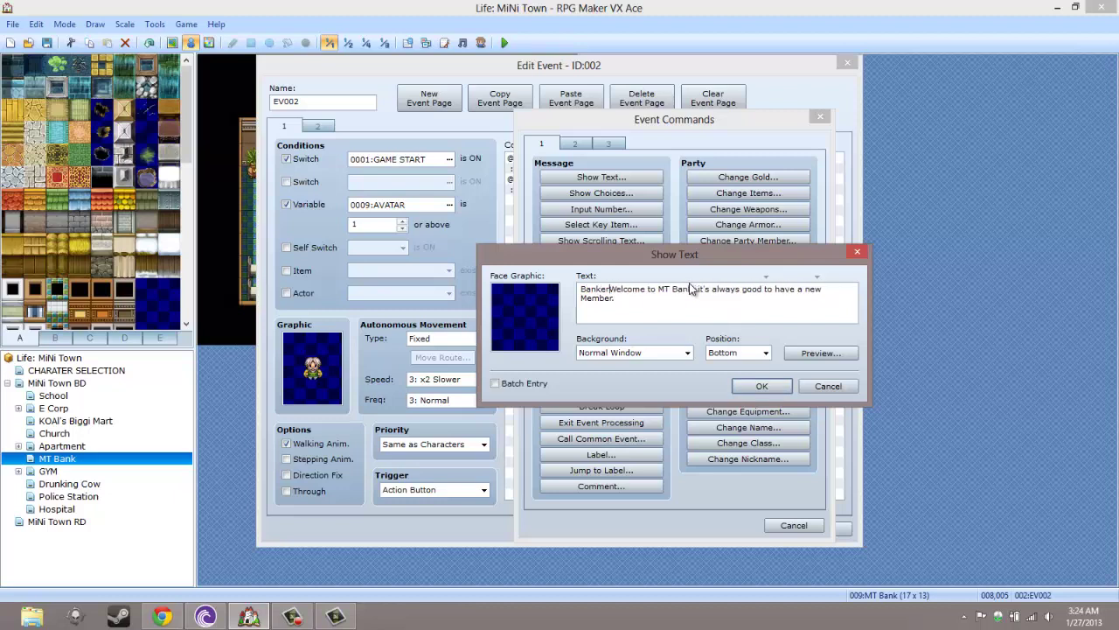
key("BackSpace")
type(":")
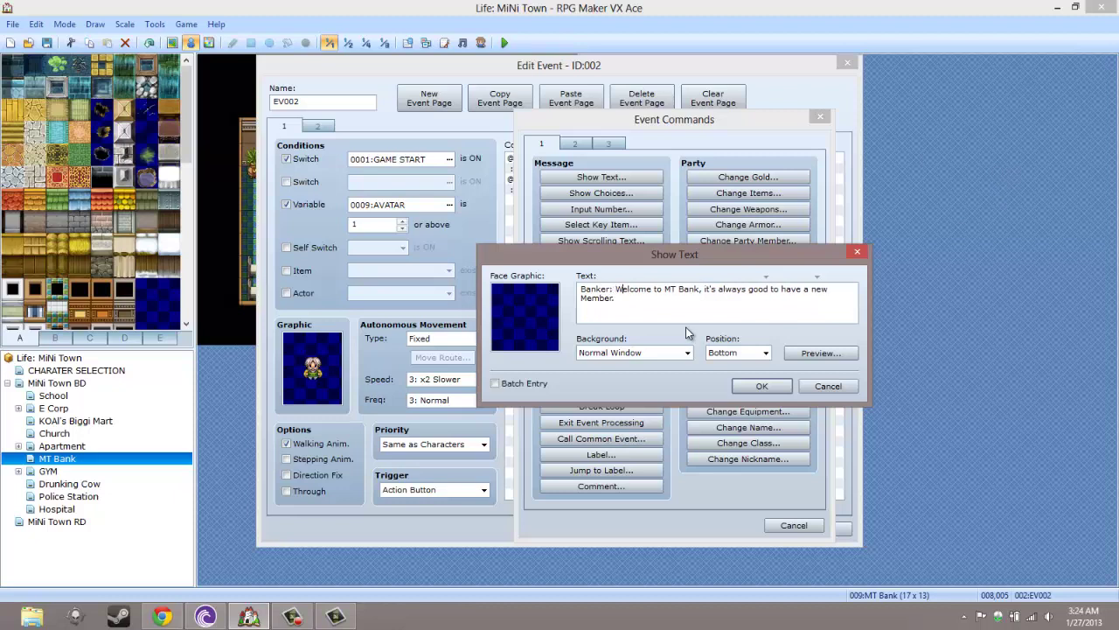
key("ctrl+Right")
key("ctrl+Right")
key("ctrl+Right")
key("ctrl+Right")
key("ctrl+Right")
key("ctrl+Right")
key("Return")
key("Down")
key("BackSpace")
left_click(760, 386)
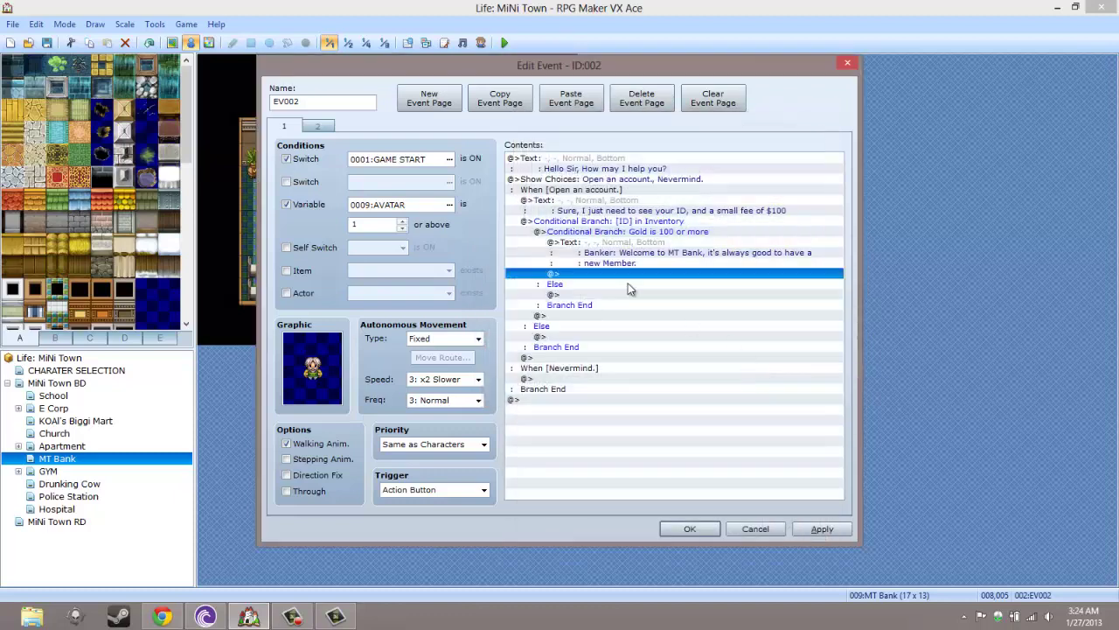
Step: Prefix the ID and fee message with "Banker:", move "of $100" to a second line, append "\g", and save it
left_click(626, 254)
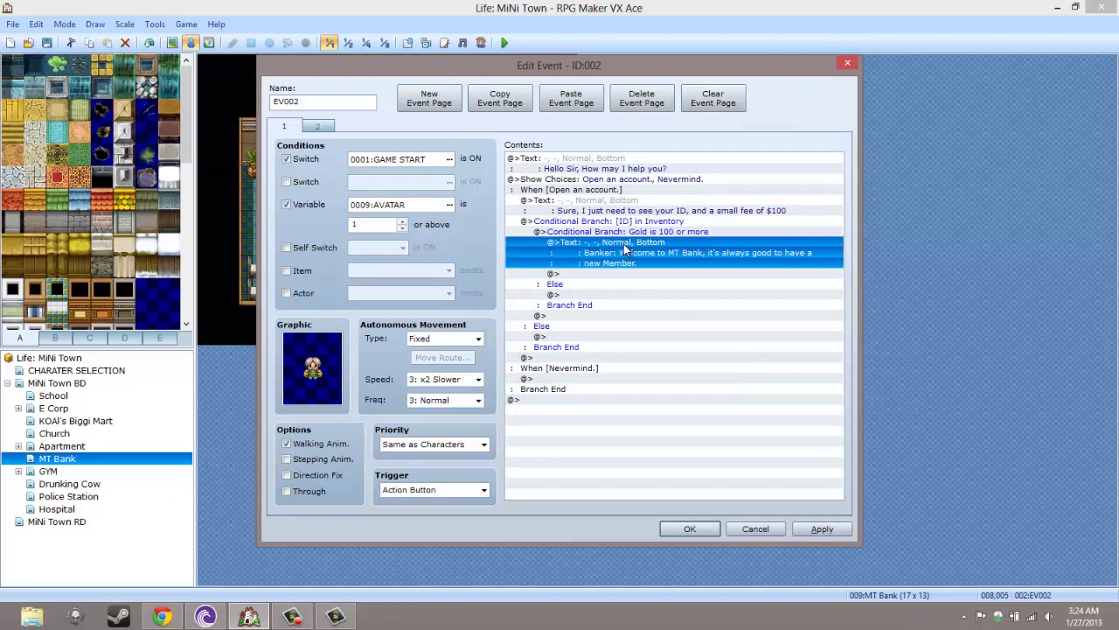
double_click(569, 201)
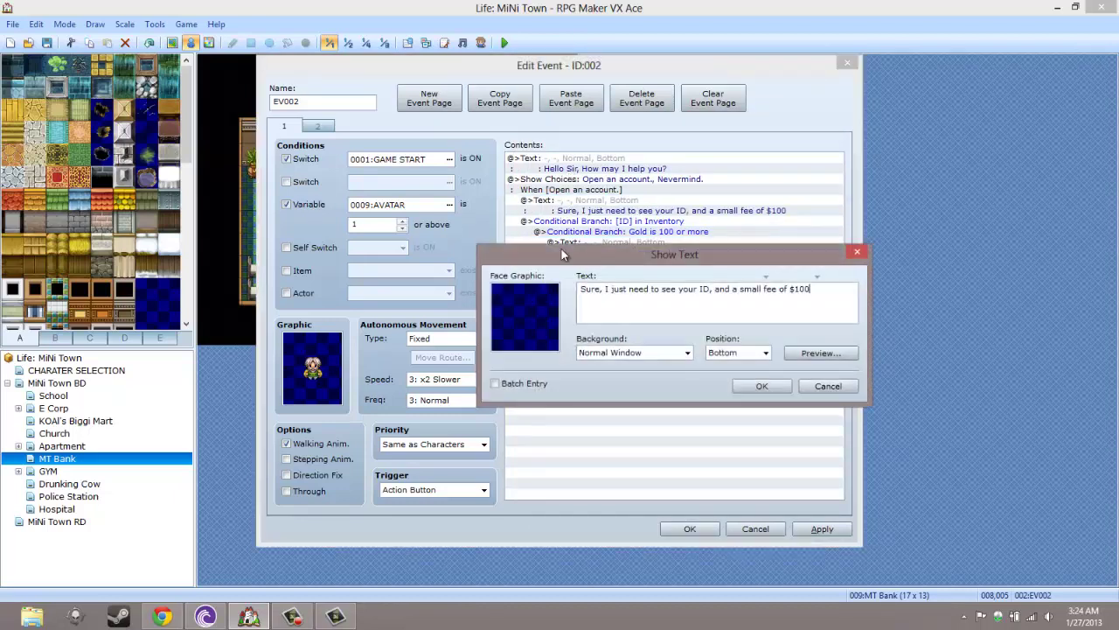
type("Banker:")
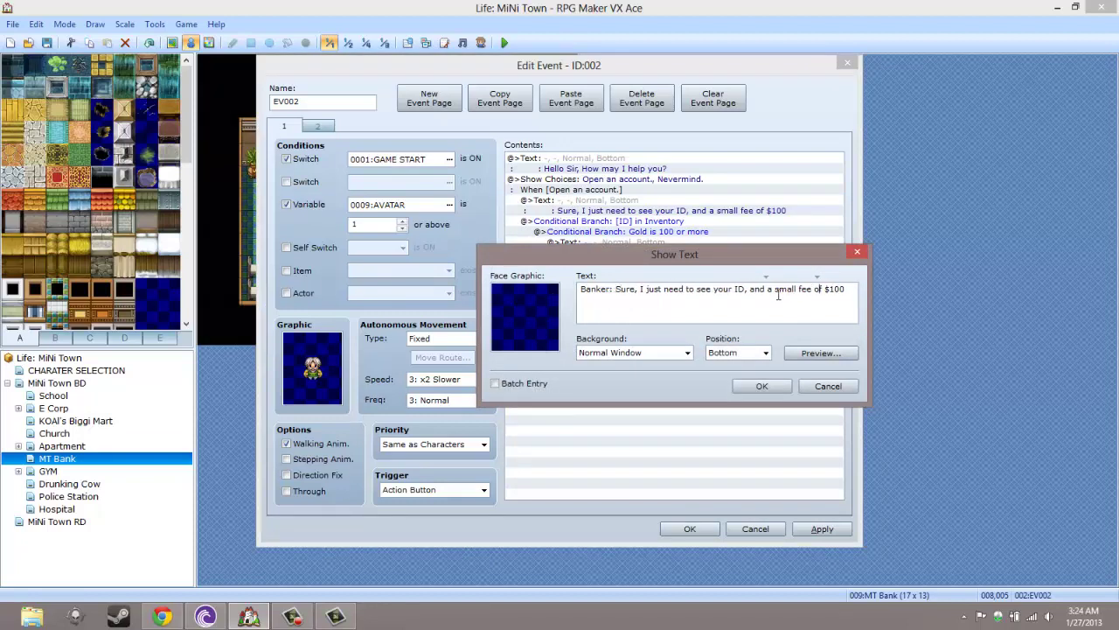
key("Return")
type("\\G")
left_click(770, 386)
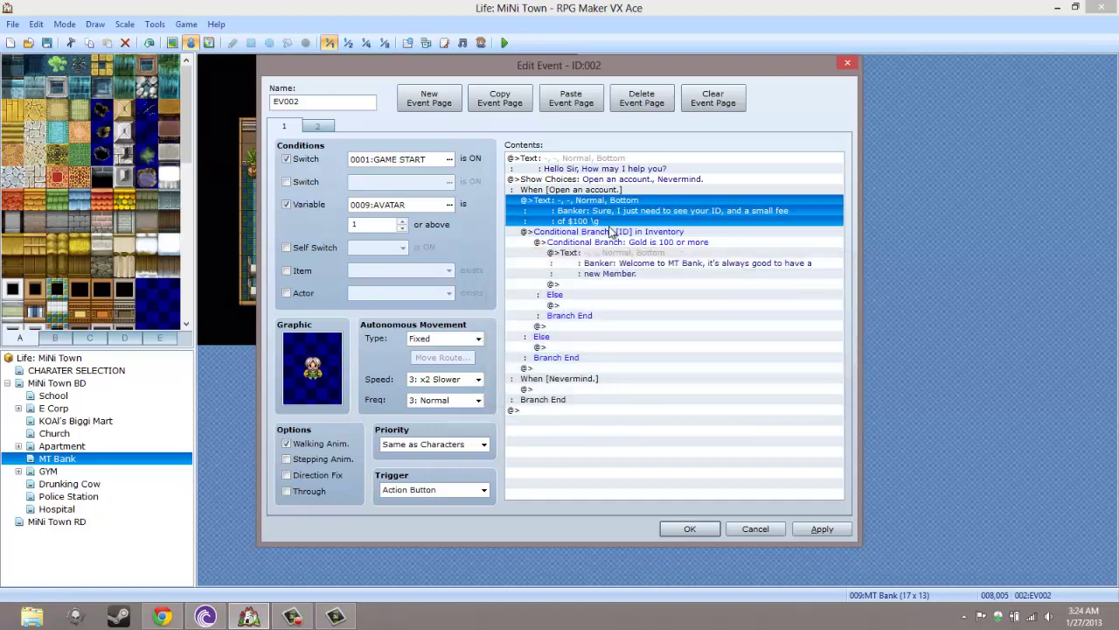
Step: Prefix the opening greeting "Hello Sir, How may I help you?" with "Banker:" and save the message
left_click(617, 179)
double_click(622, 168)
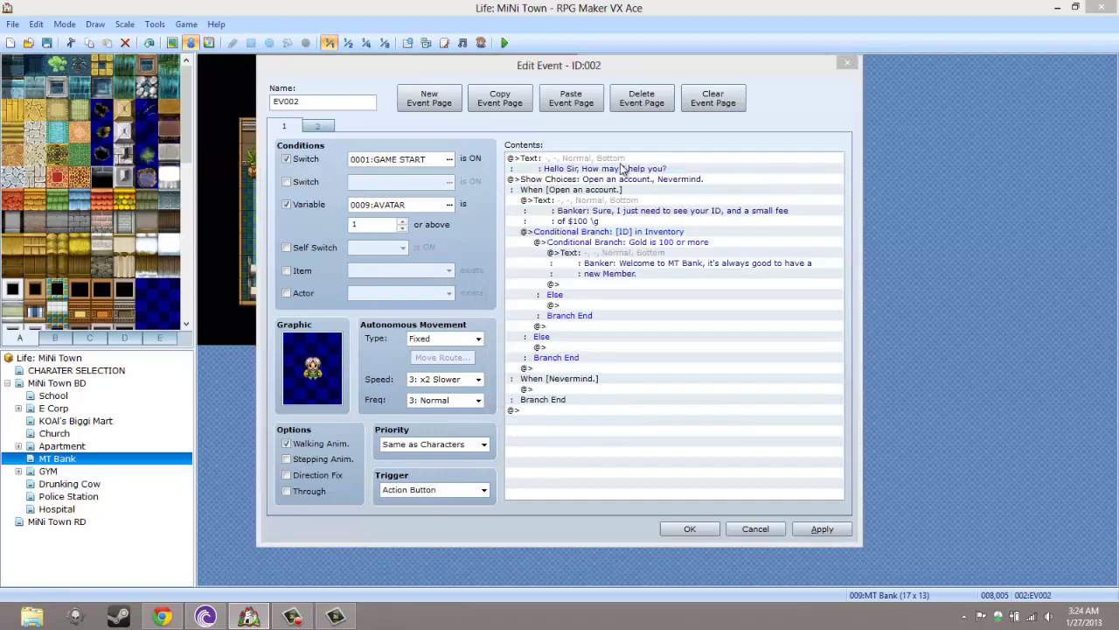
double_click(584, 288)
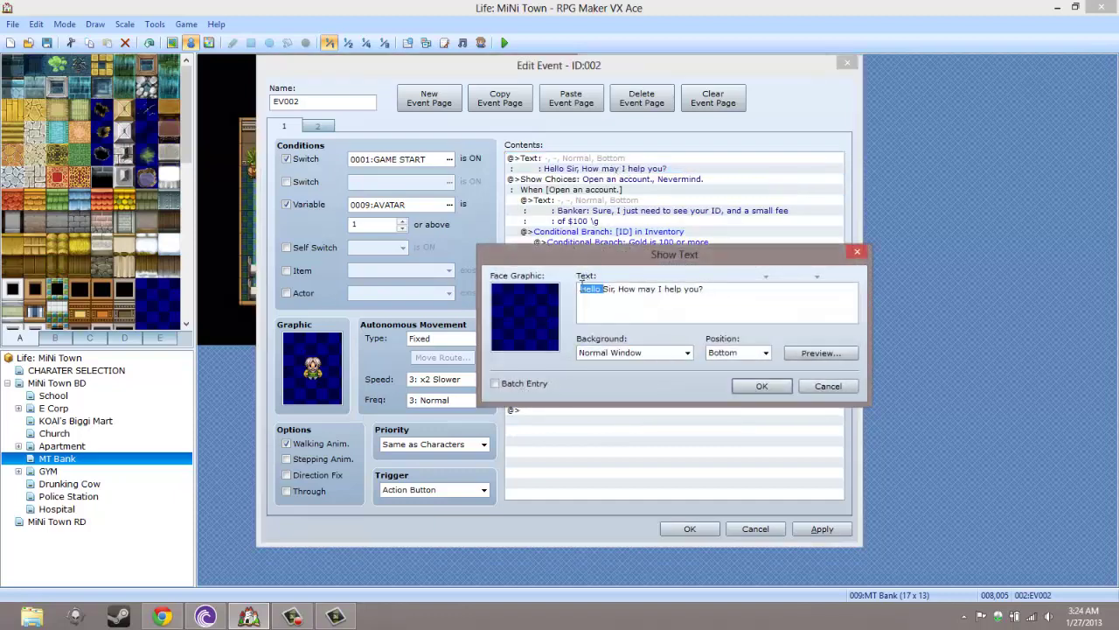
key("Right")
type("Banker")
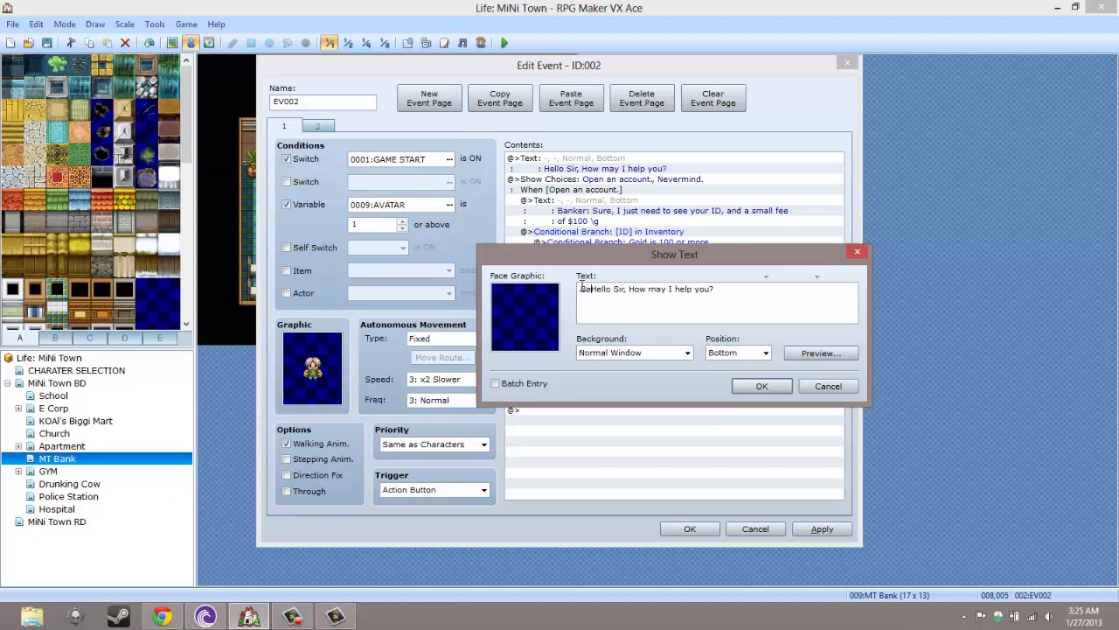
key("BackSpace")
key("BackSpace")
key("BackSpace")
type("nker:")
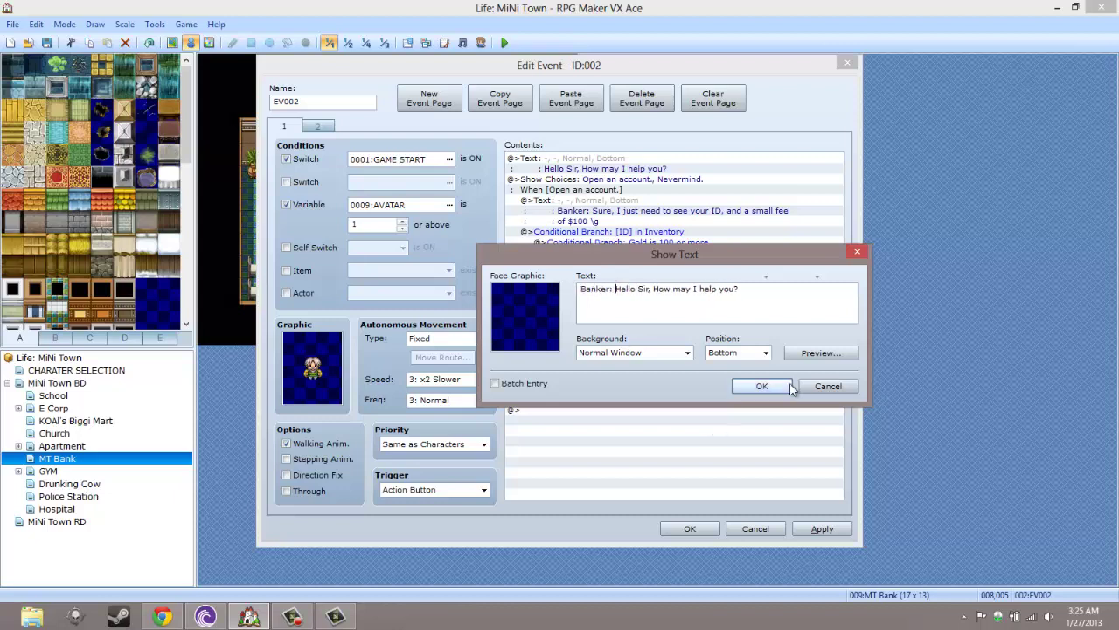
left_click(760, 385)
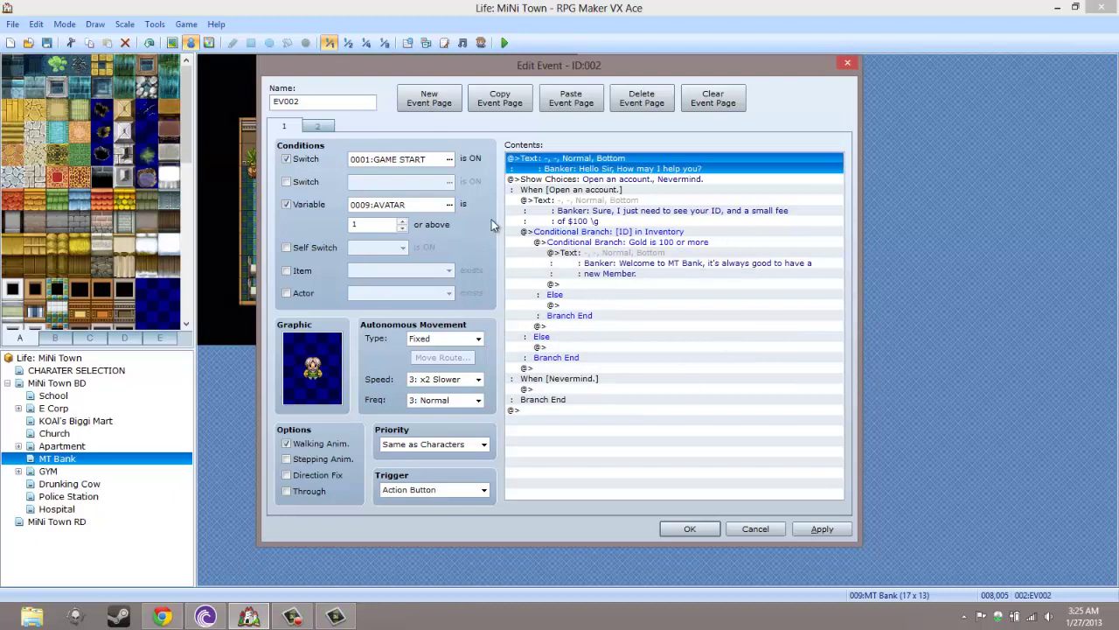
Step: Add a Show Text message to the gold branch's Else case: "Banker: Sorry you do not have enough money.", copying its text before saving
right_click(574, 304)
left_click(579, 243)
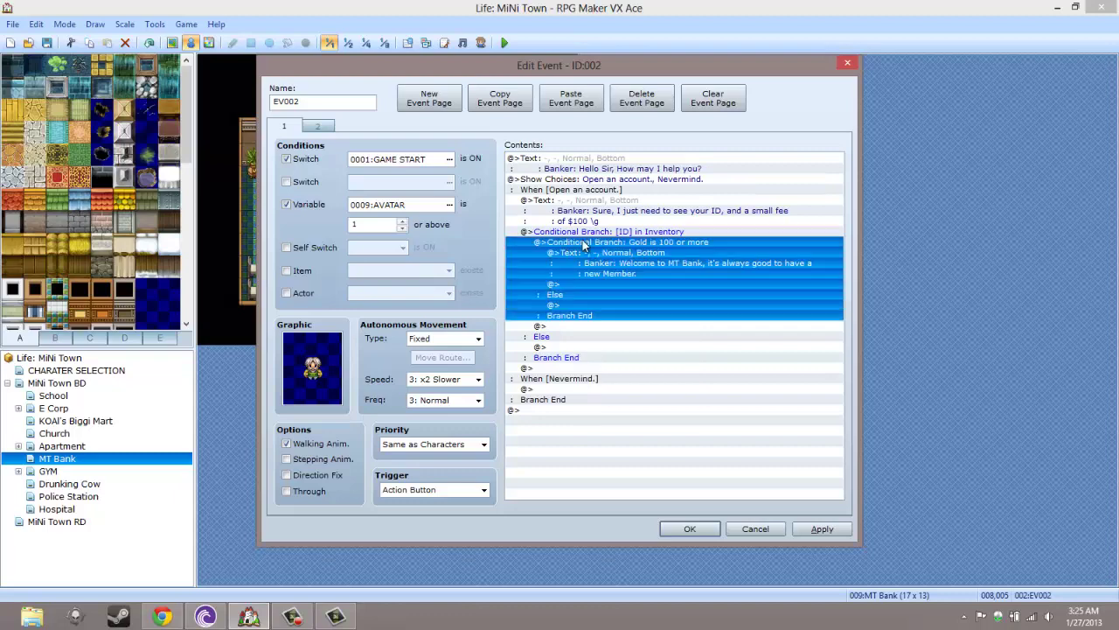
right_click(568, 308)
left_click(586, 316)
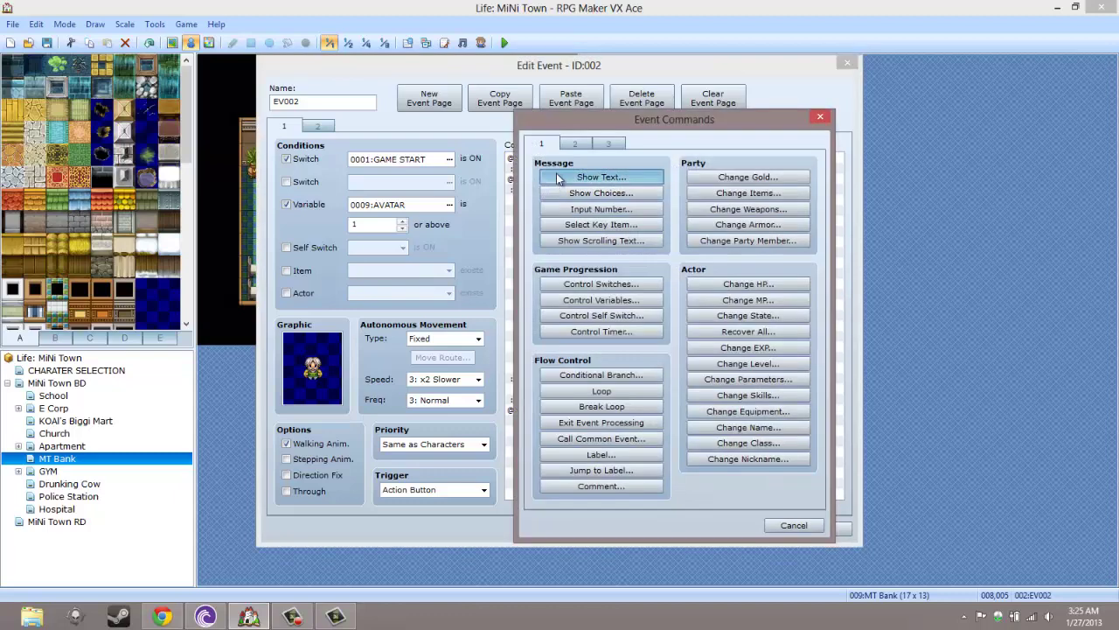
left_click(557, 174)
type("Bank")
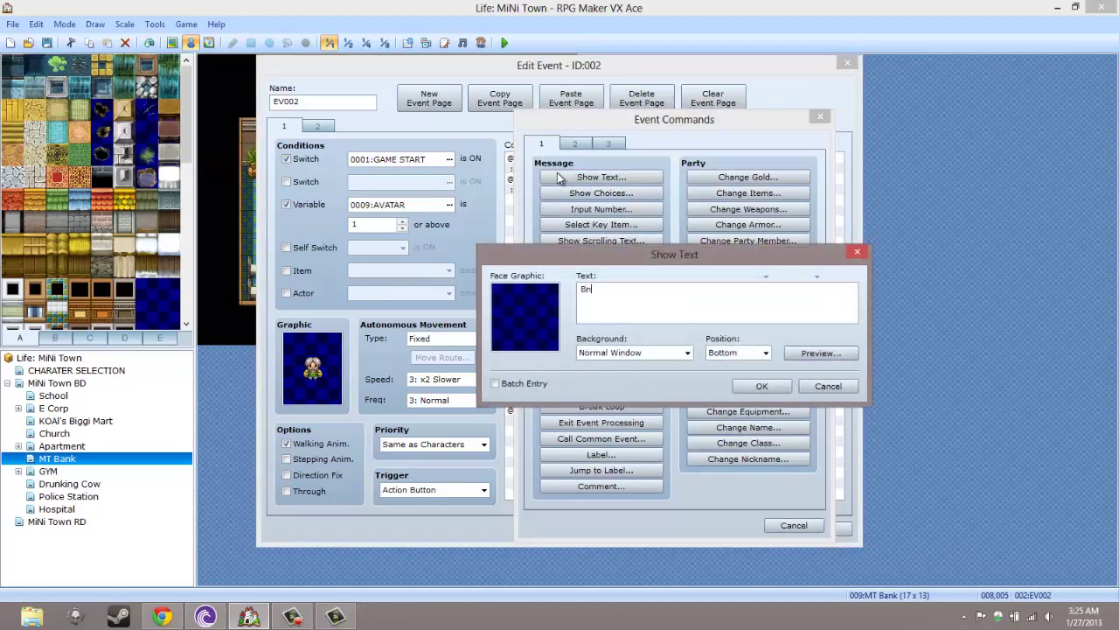
key("BackSpace")
key("BackSpace")
key("BackSpace")
type("anker: Sorry you do not have enough money.")
key("ctrl+a")
key("ctrl+c")
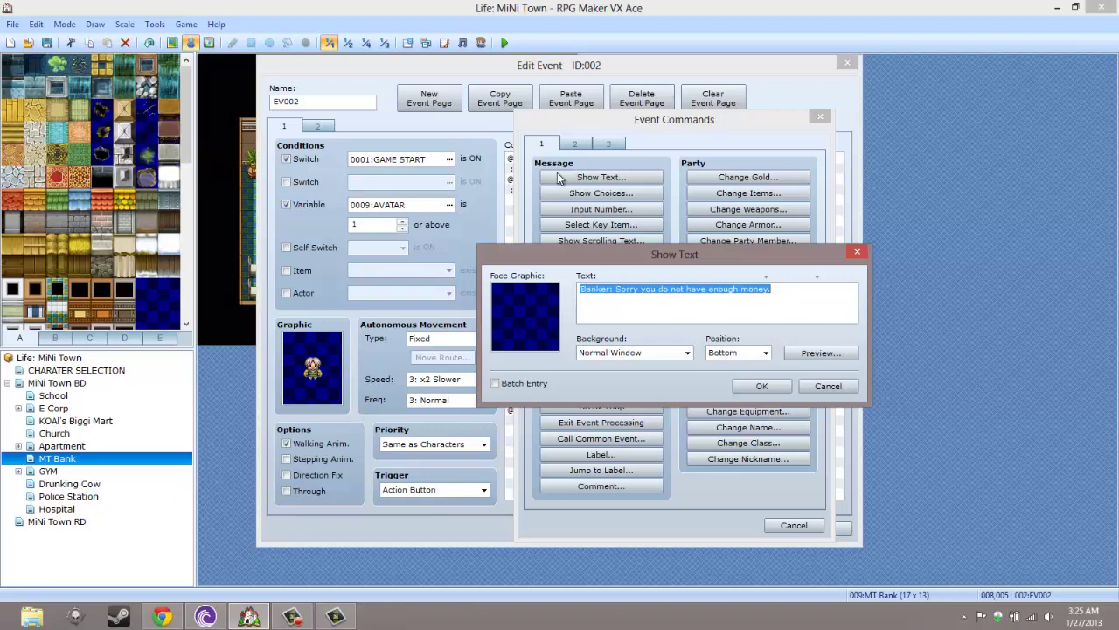
left_click(759, 386)
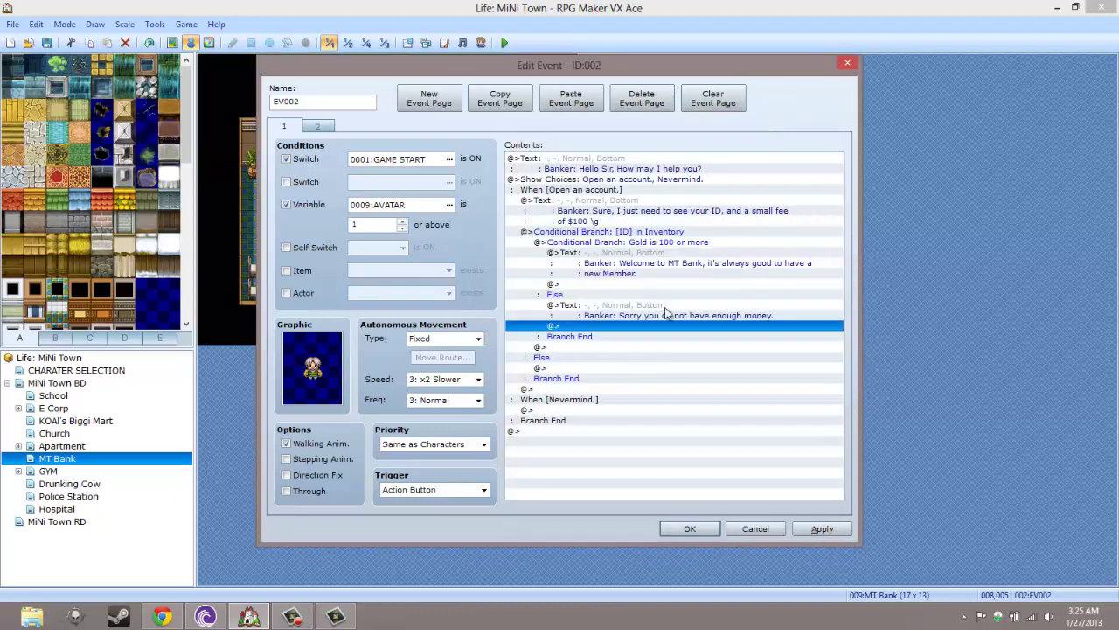
Step: Add a message to the ID branch's Else case by reusing the copied text, reworded to "Banker: Sorry you do not have an ID."
right_click(584, 371)
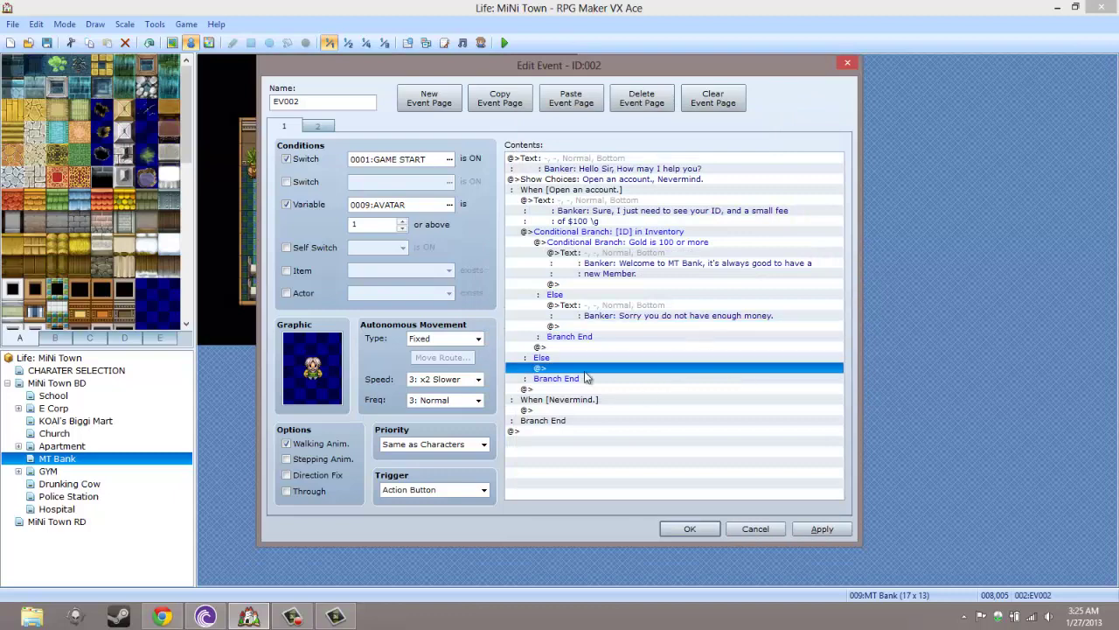
left_click(605, 380)
left_click(612, 178)
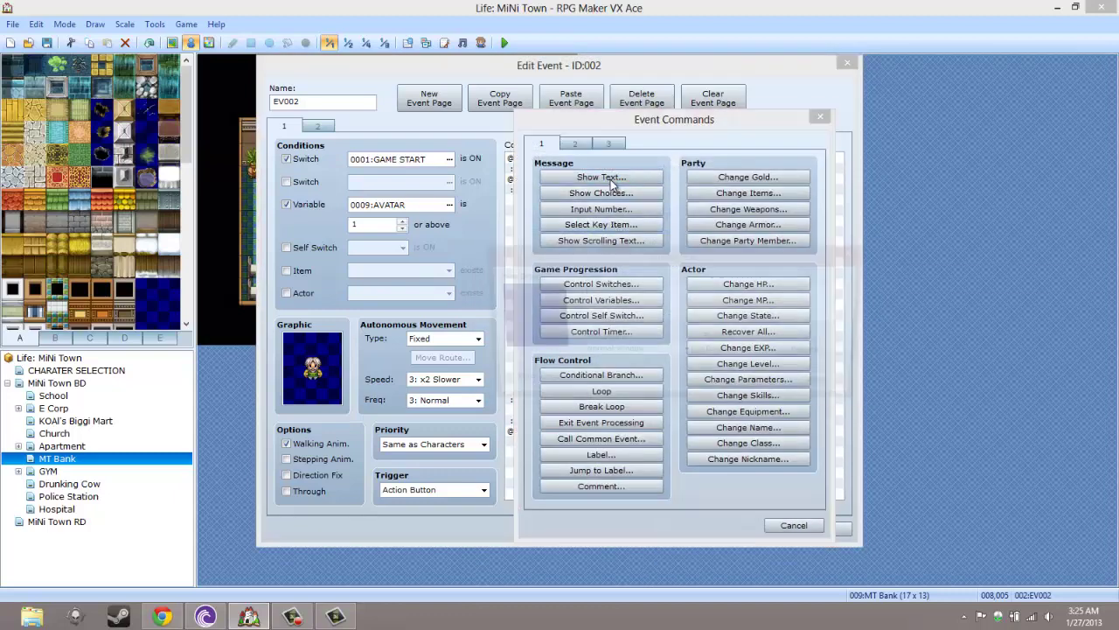
key("ctrl+v")
key("BackSpace")
key("BackSpace")
key("BackSpace")
key("BackSpace")
key("BackSpace")
key("BackSpace")
key("BackSpace")
key("BackSpace")
key("BackSpace")
key("BackSpace")
key("BackSpace")
key("BackSpace")
key("BackSpace")
type("an ID")
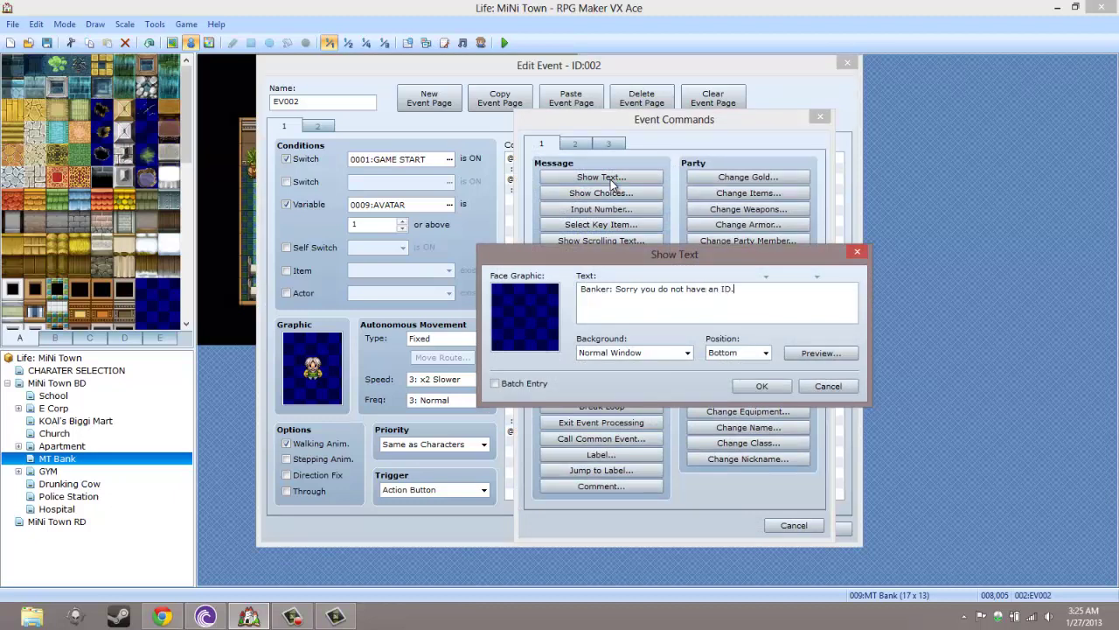
left_click(762, 386)
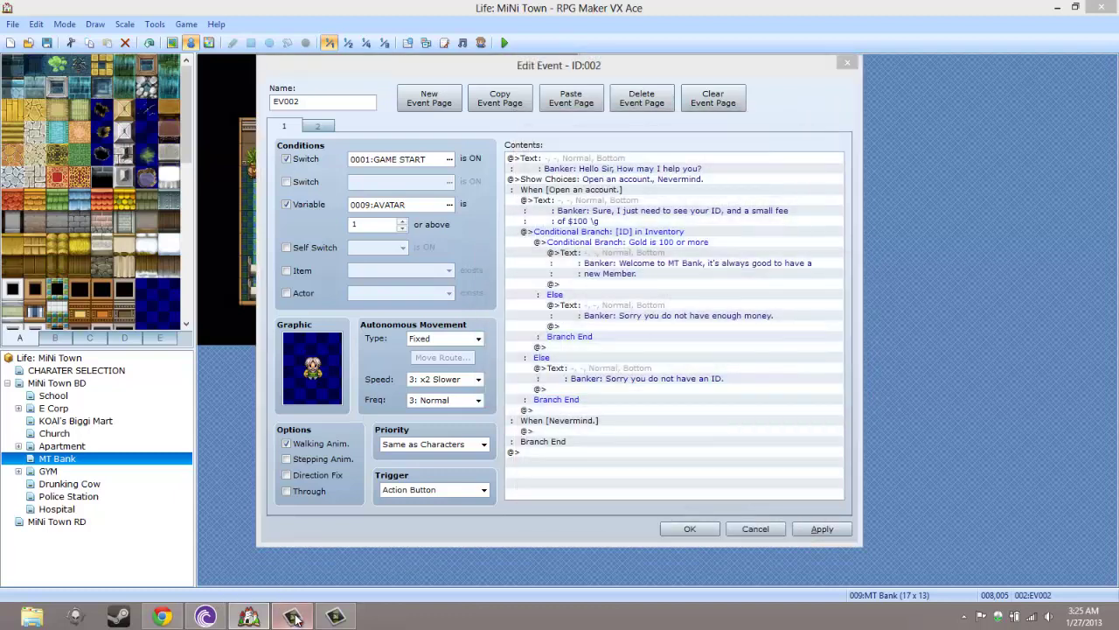
left_click(295, 618)
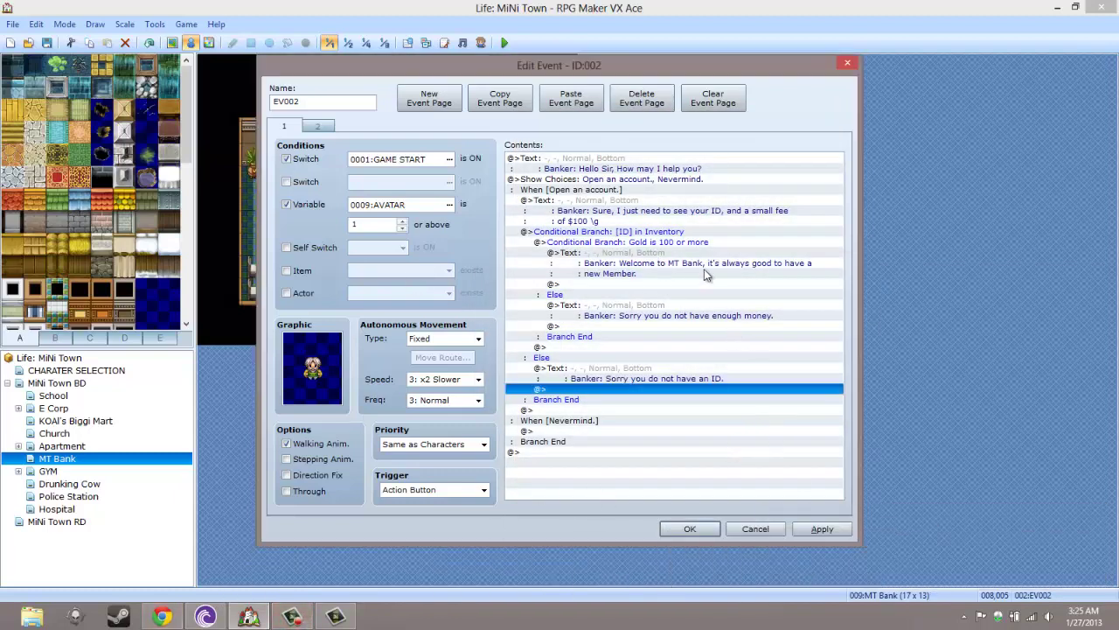
left_click(643, 283)
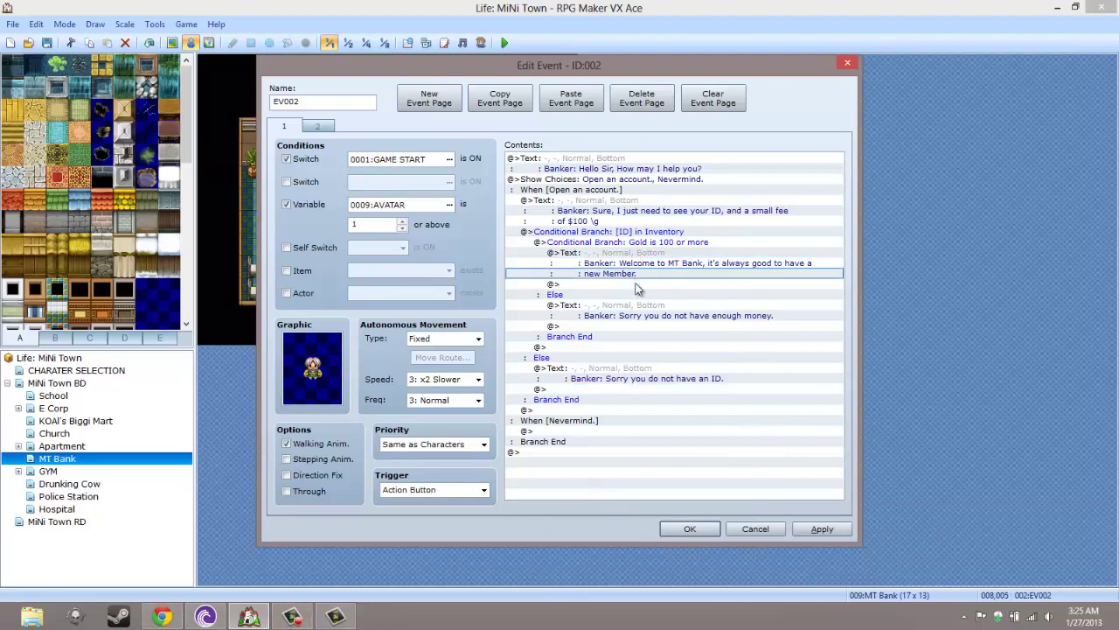
left_click(306, 618)
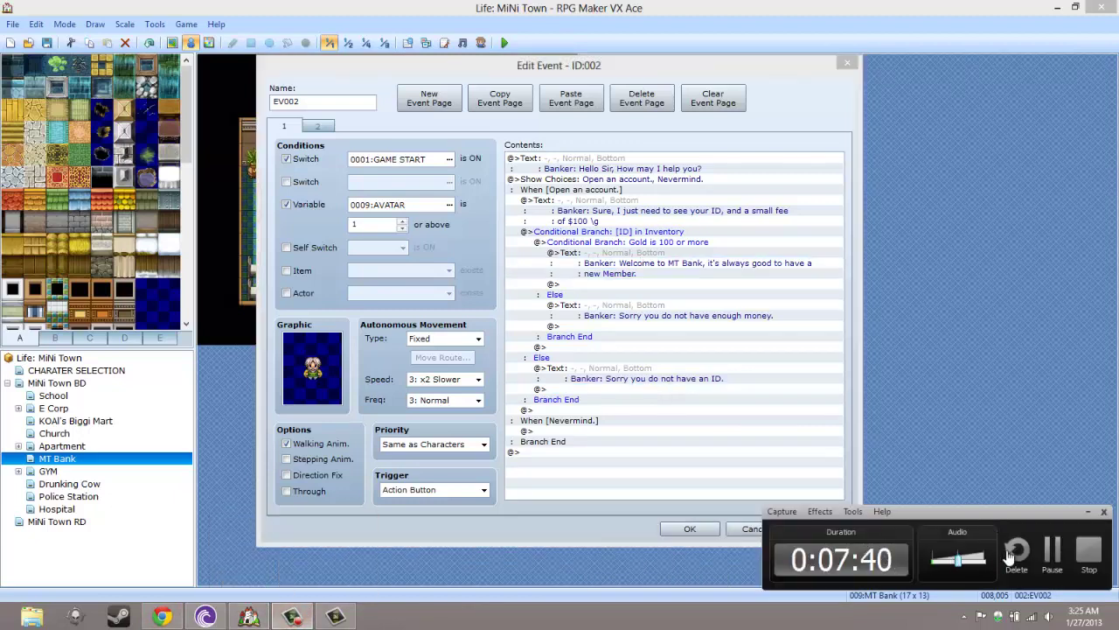
left_click(1059, 551)
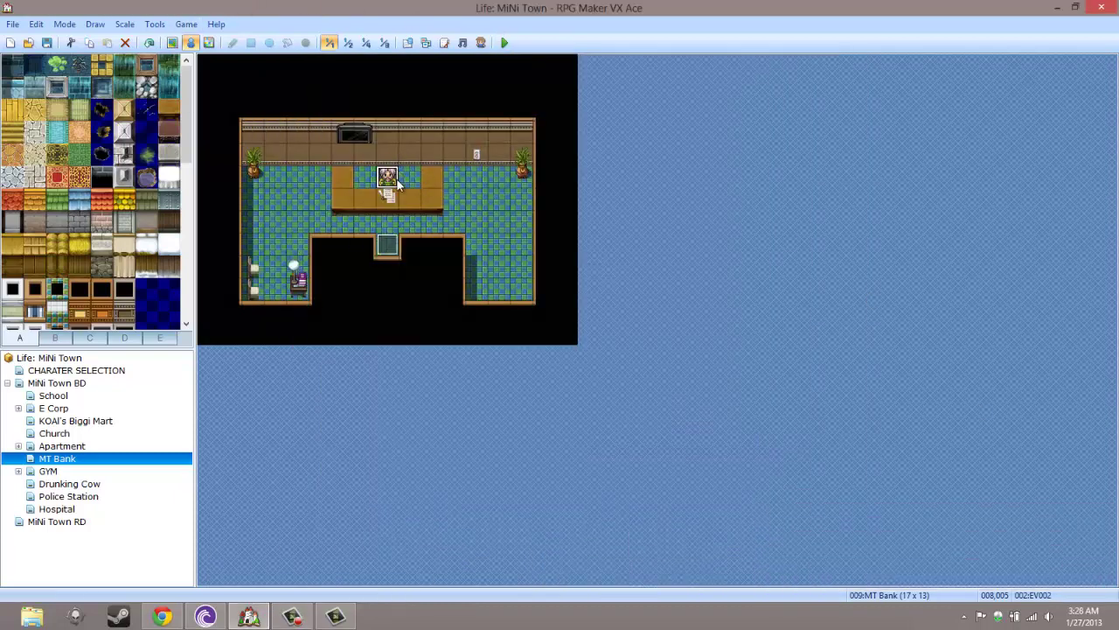
Step: Reopen the bank teller event, examine the conditions and commands on all three pages, and close the event
double_click(387, 179)
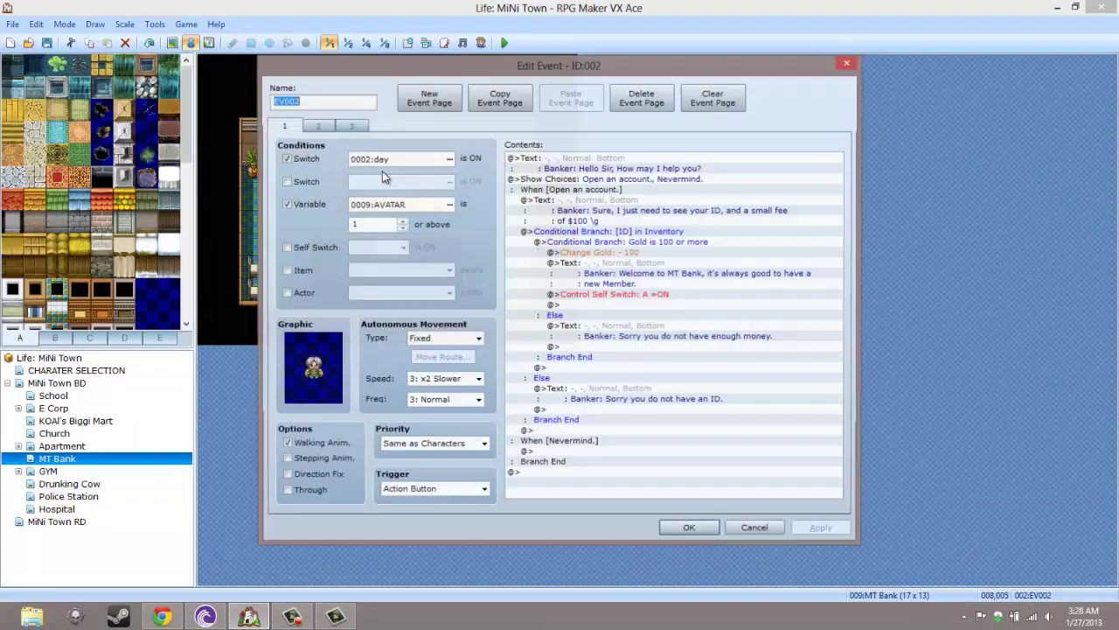
left_click(349, 127)
left_click(325, 127)
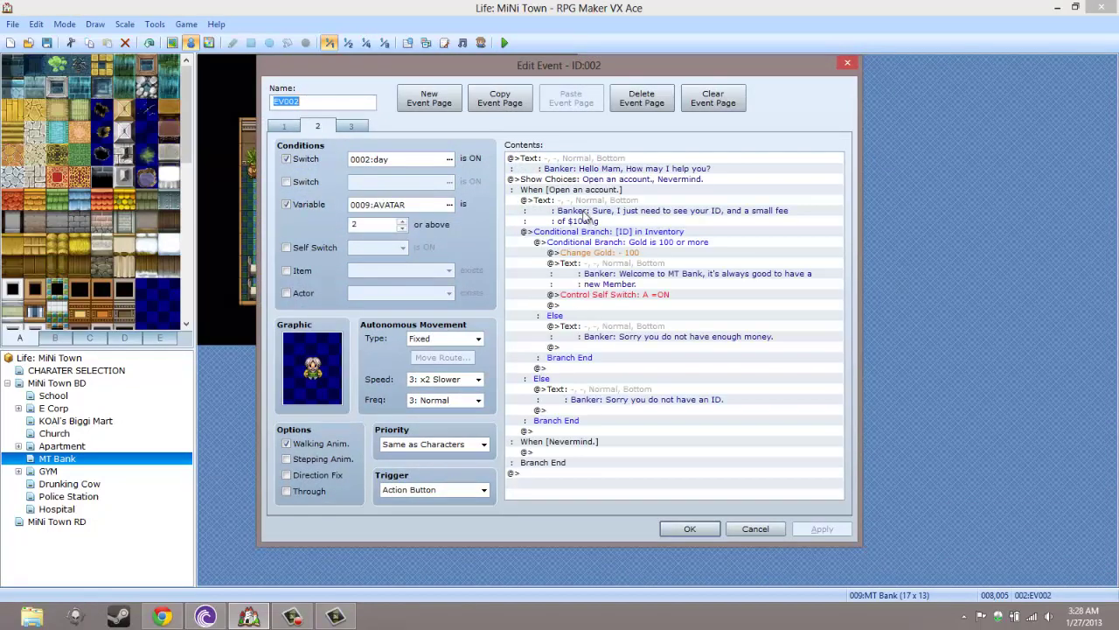
left_click(603, 167)
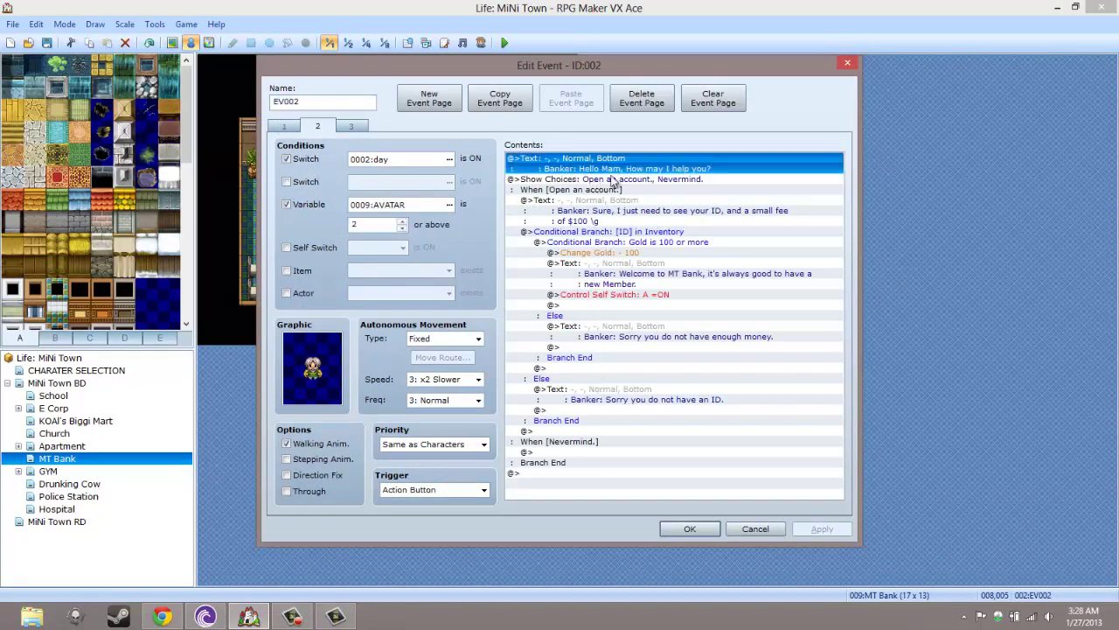
left_click(350, 127)
left_click(586, 180)
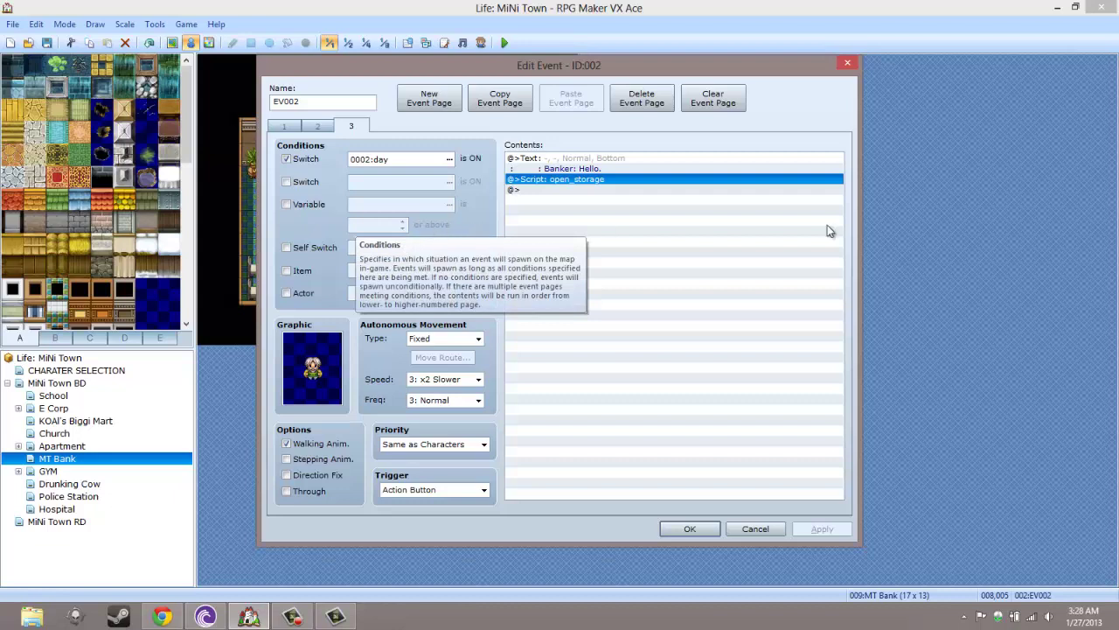
left_click(585, 159)
left_click(574, 178)
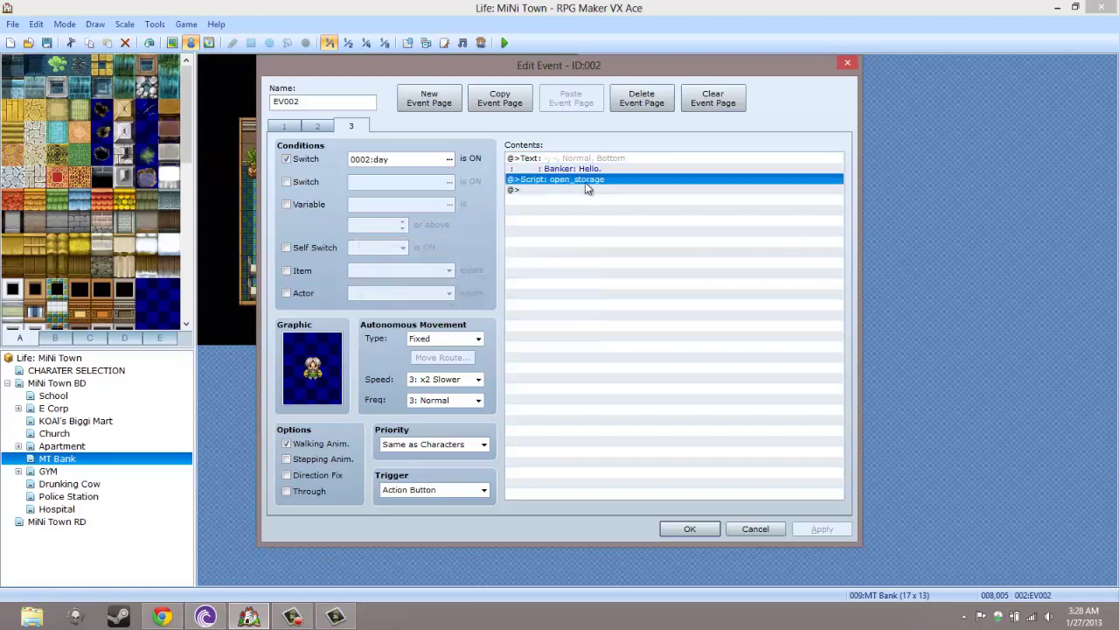
left_click_drag(584, 66, 700, 272)
left_click_drag(632, 270, 508, 62)
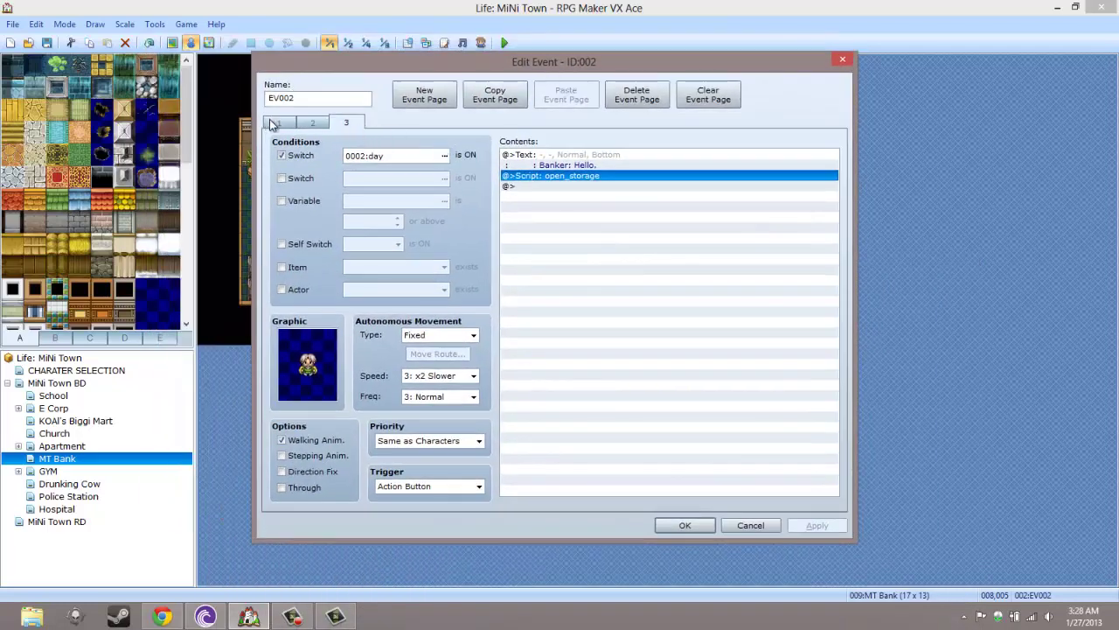
left_click(273, 123)
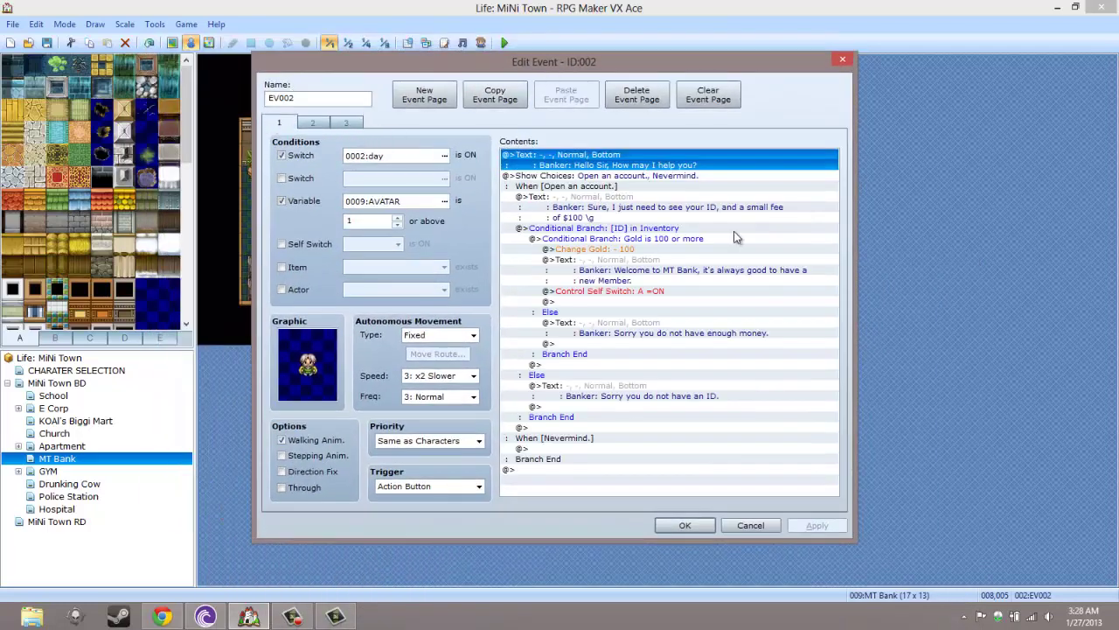
left_click(685, 525)
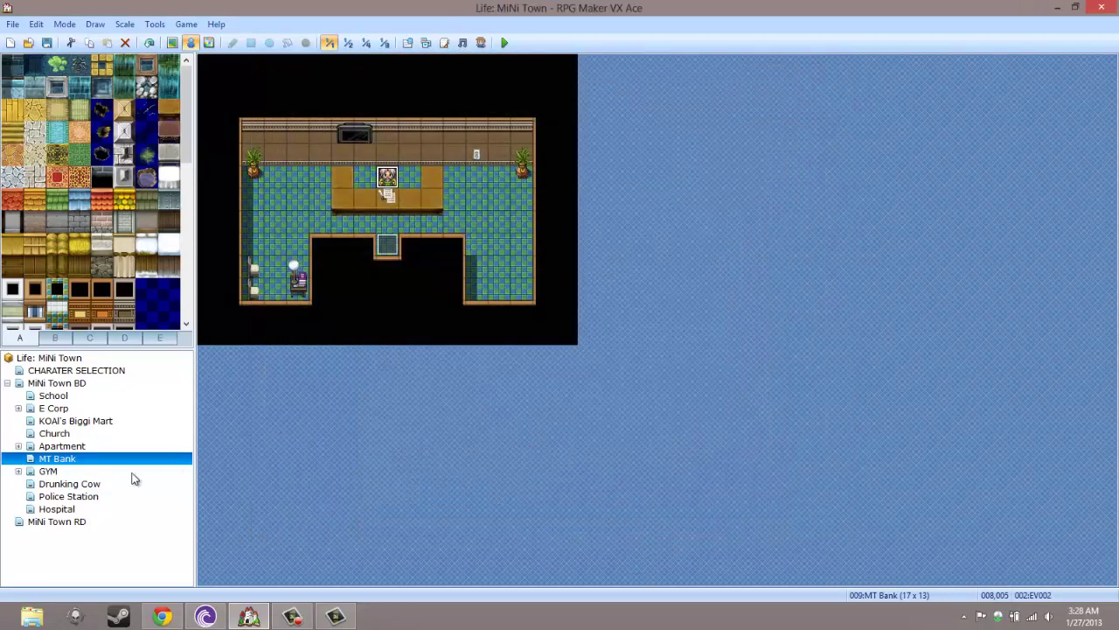
Step: Look through the building maps from School to GYM and select the event at the lower weight bench in the GYM
left_click(52, 395)
left_click(56, 383)
left_click(66, 396)
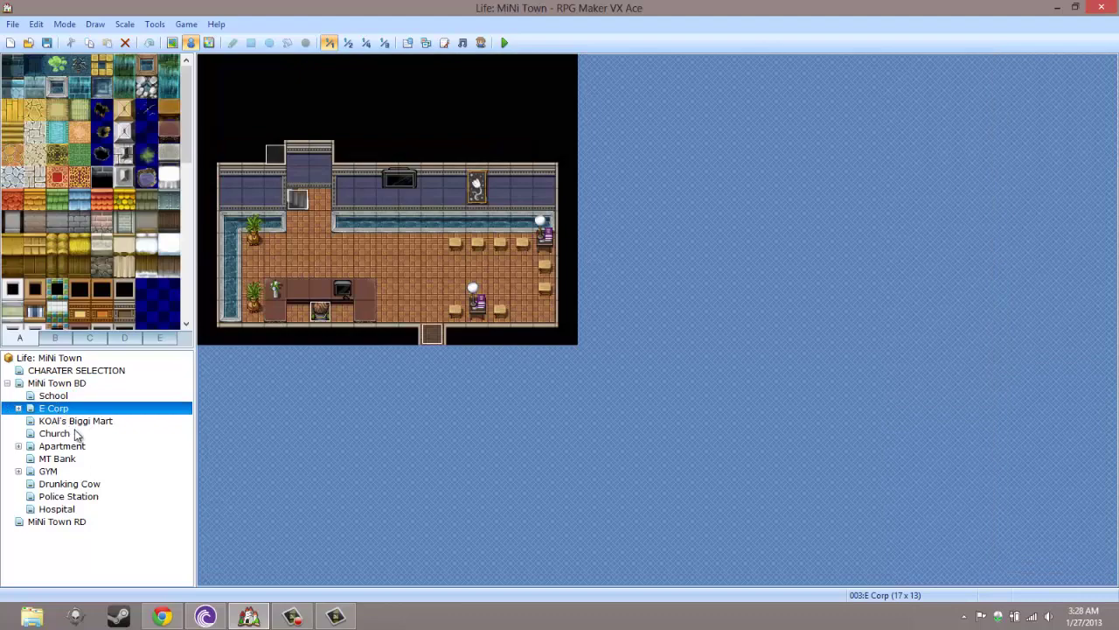
left_click(77, 423)
left_click(66, 434)
left_click(74, 448)
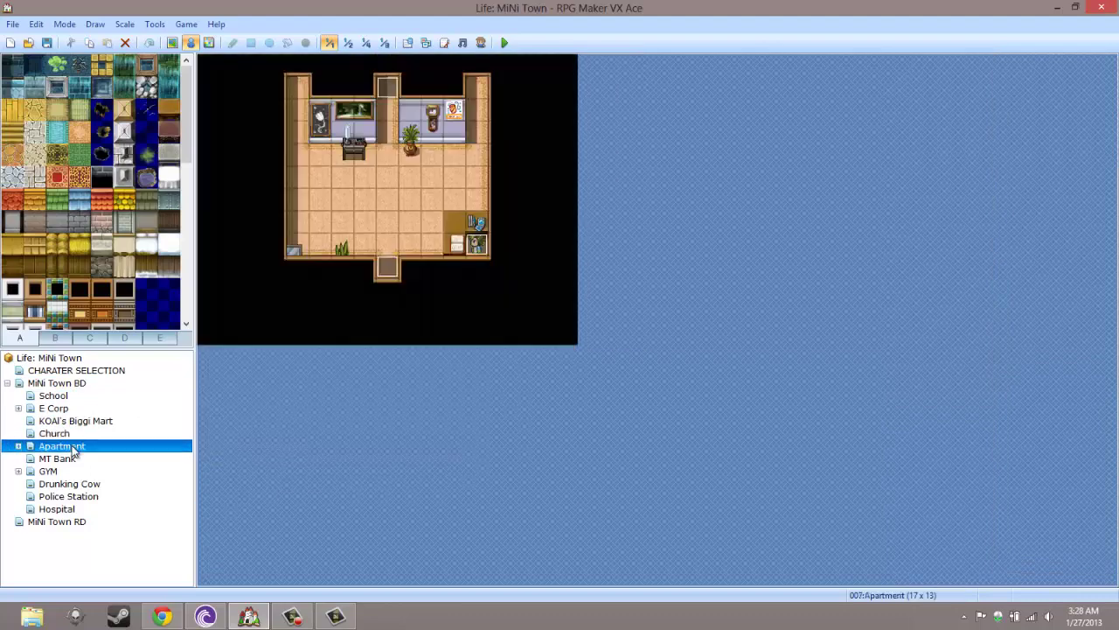
left_click(77, 460)
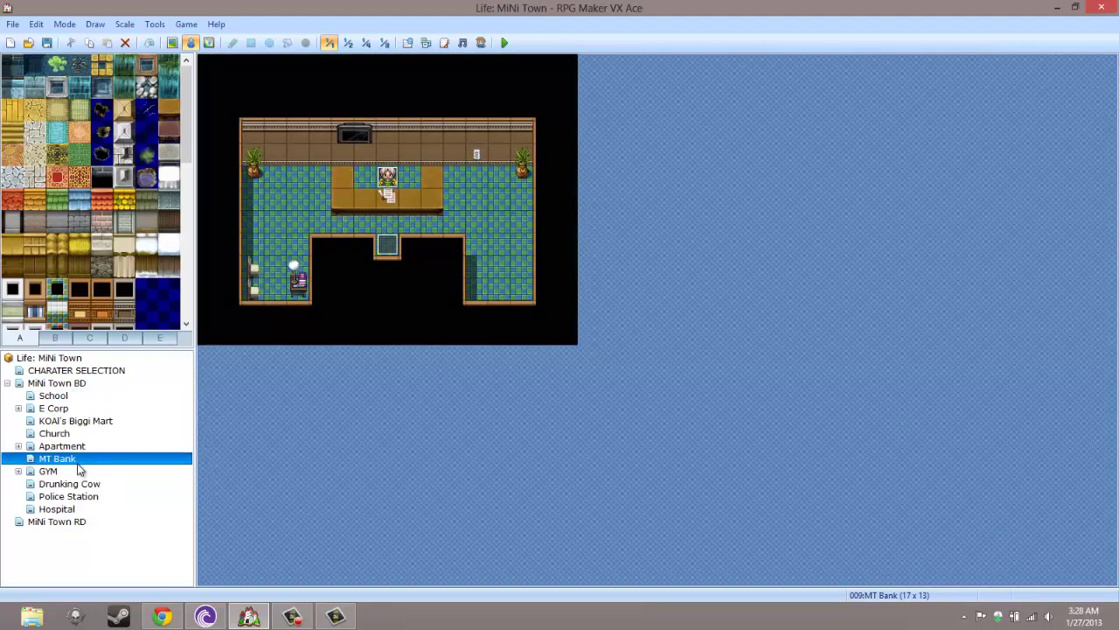
left_click(75, 472)
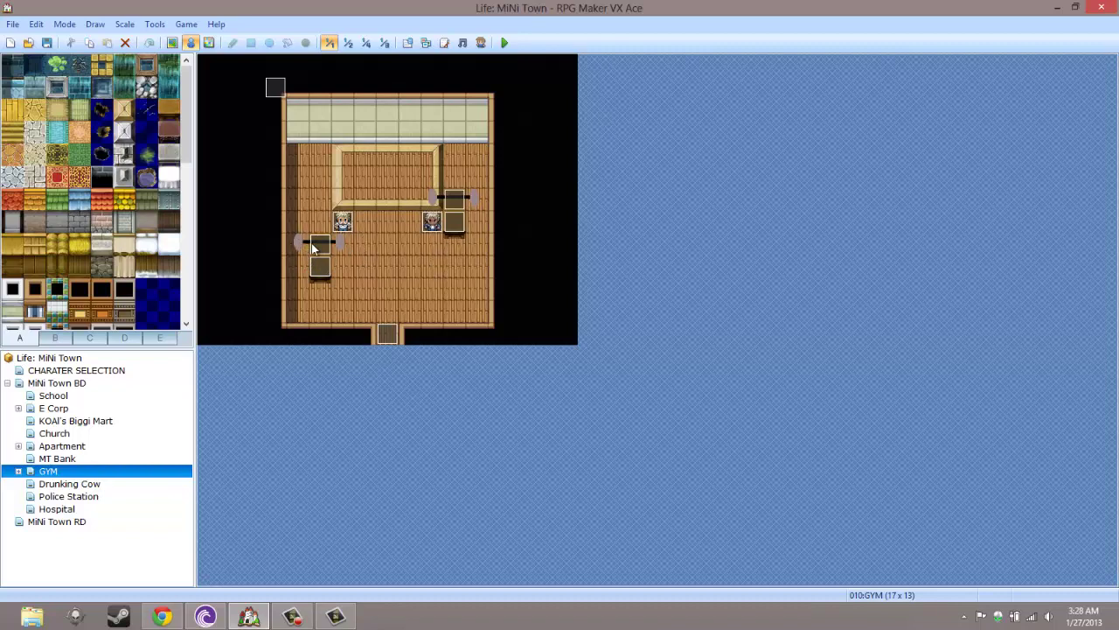
left_click(342, 266)
left_click(322, 264)
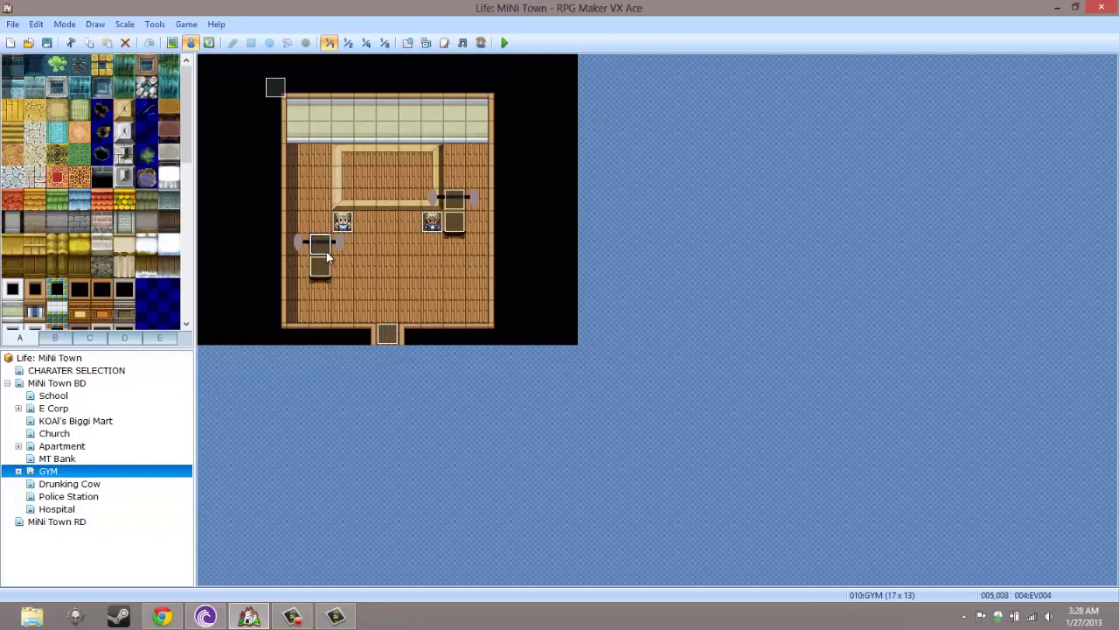
Step: Look through the Drunking Cow, Police Station and Hospital maps, opening and closing the event behind the Drunking Cow's bar counter
left_click(436, 199)
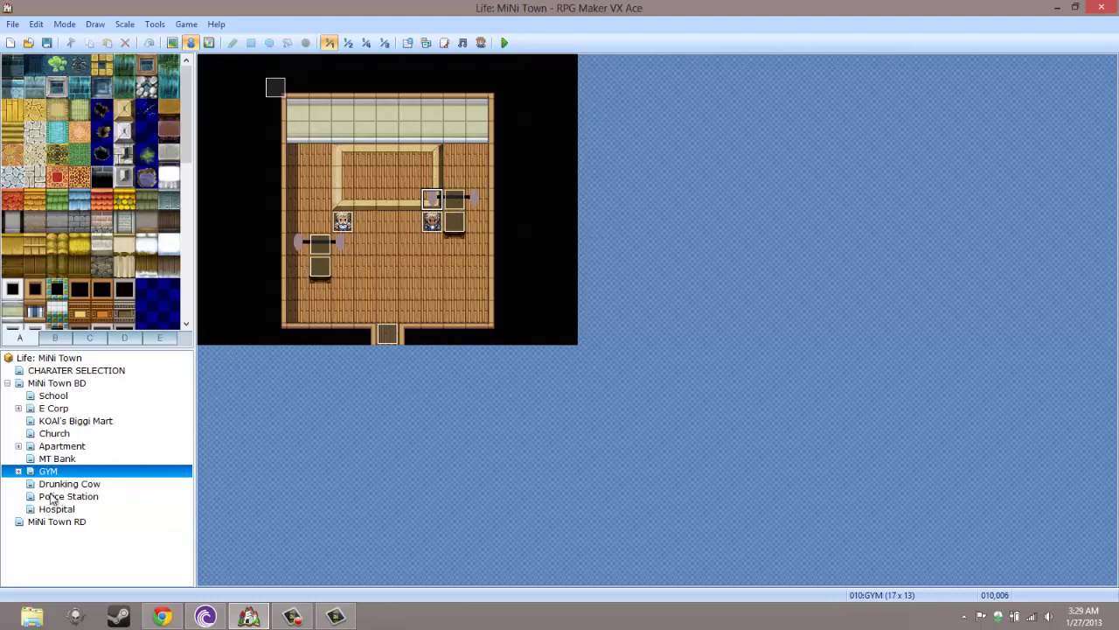
left_click(98, 485)
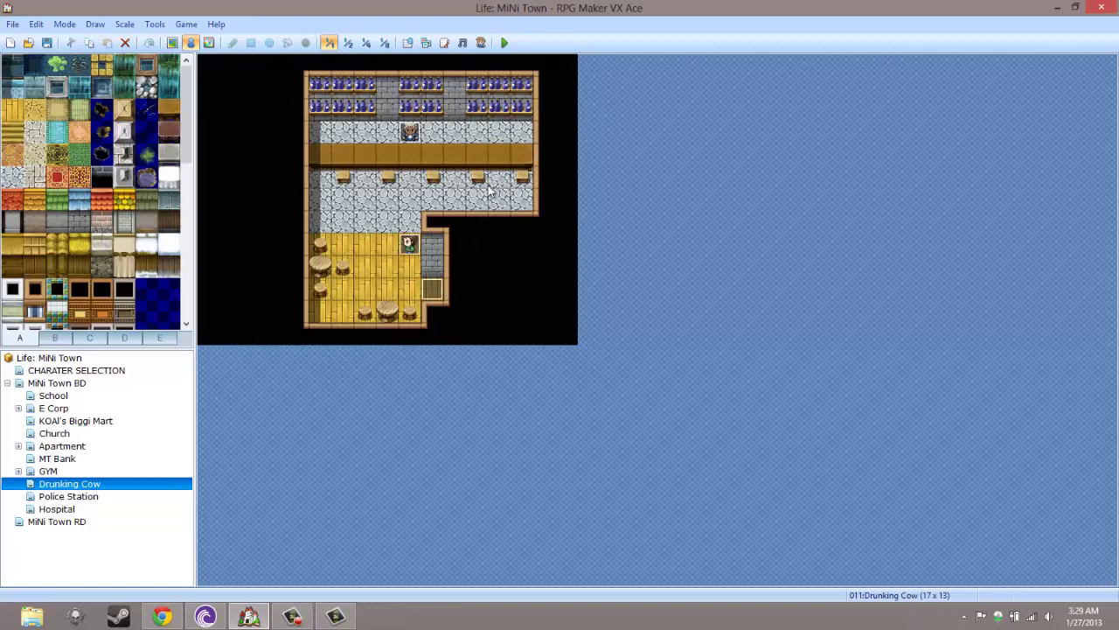
double_click(413, 138)
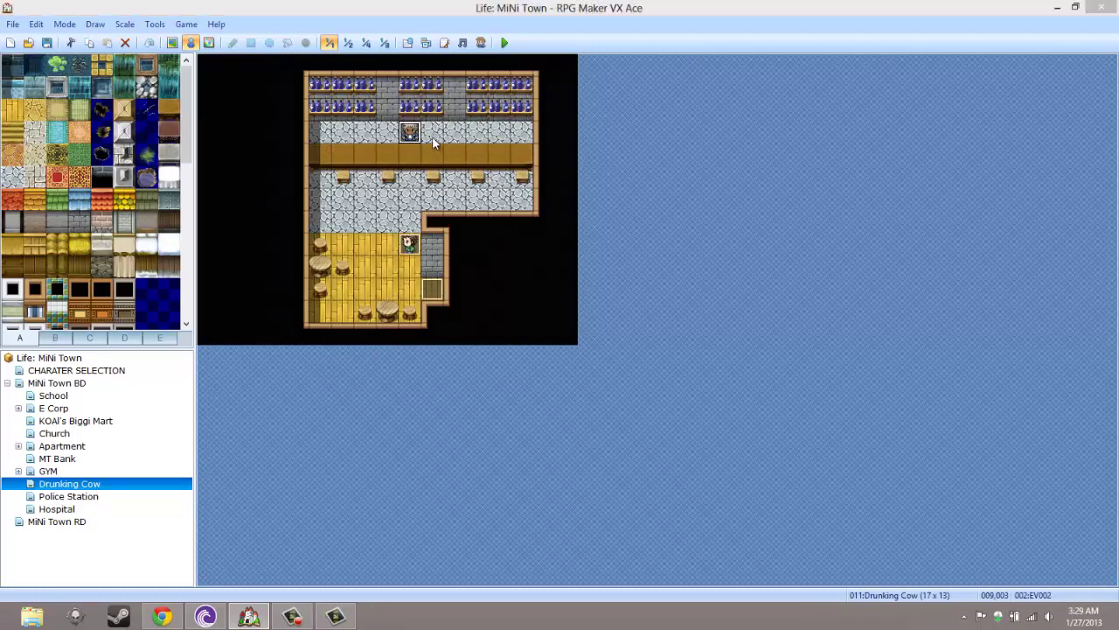
left_click(842, 67)
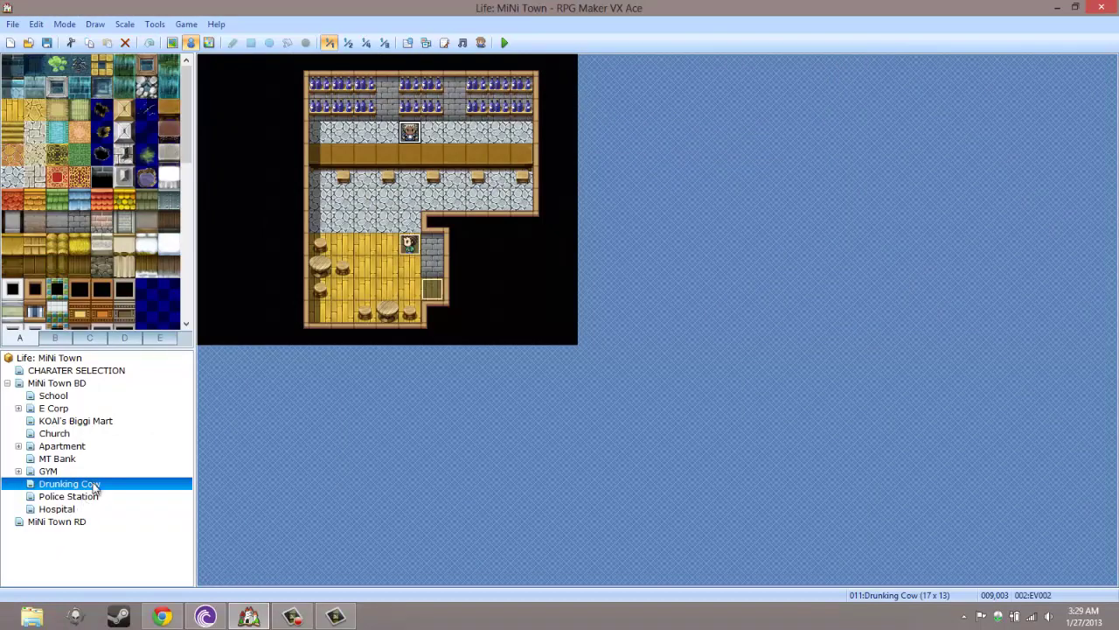
left_click(90, 496)
left_click(74, 511)
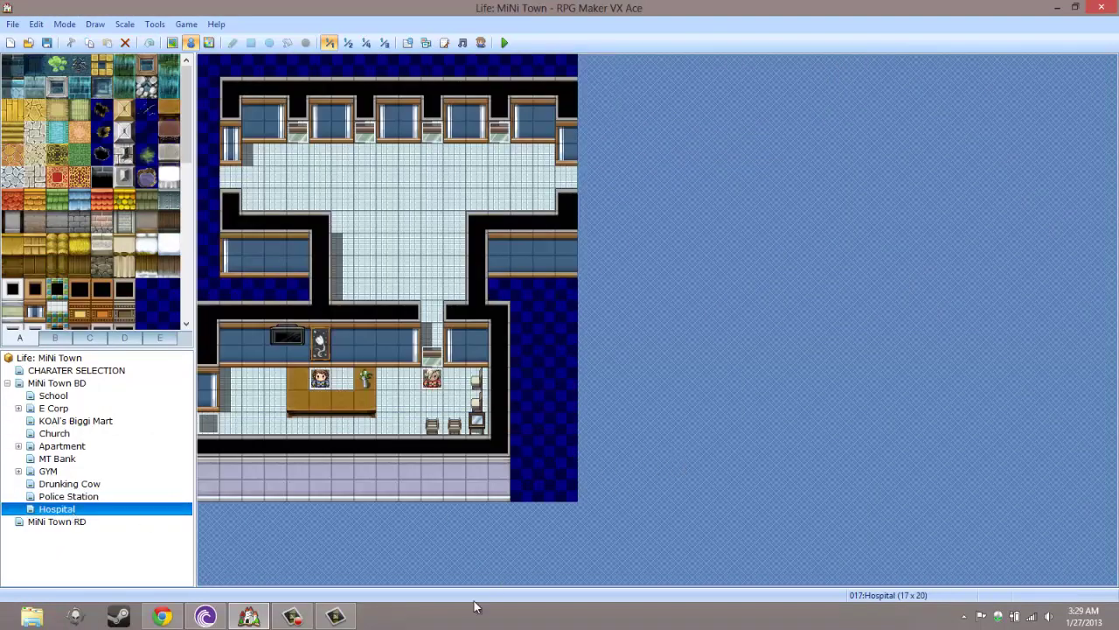
left_click(292, 617)
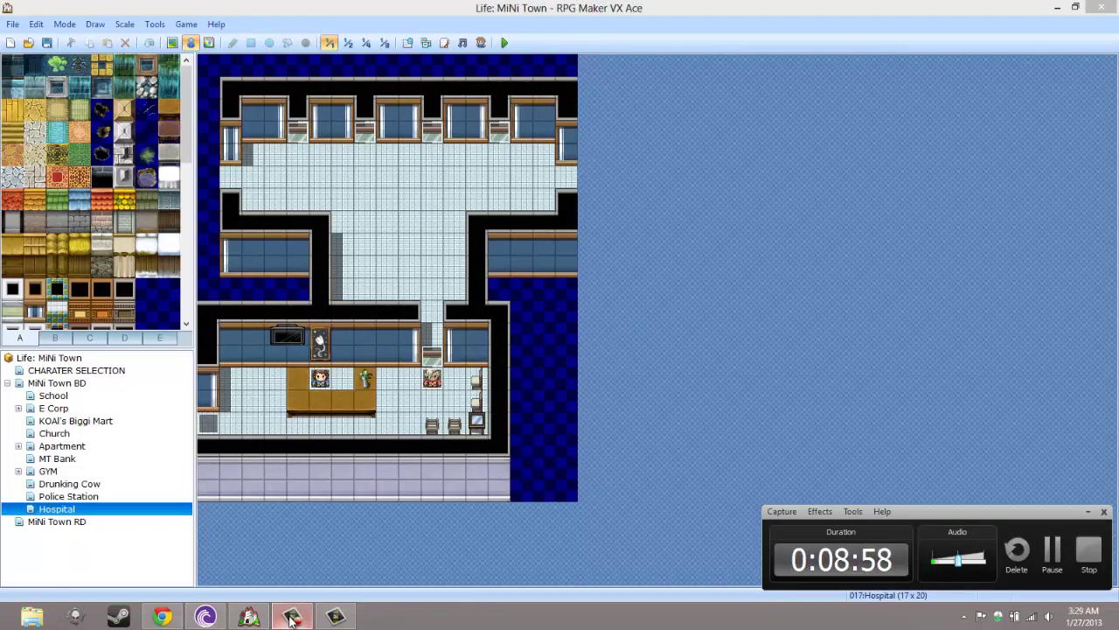